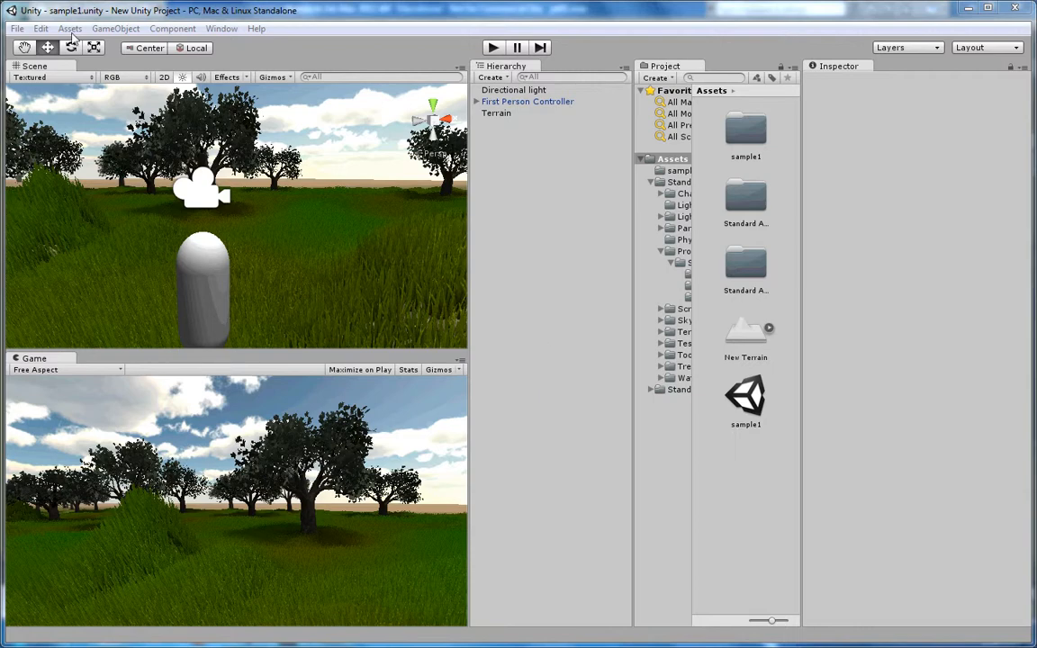
- Create an empty game object in the scene and rename it jetObject
left_click(116, 29)
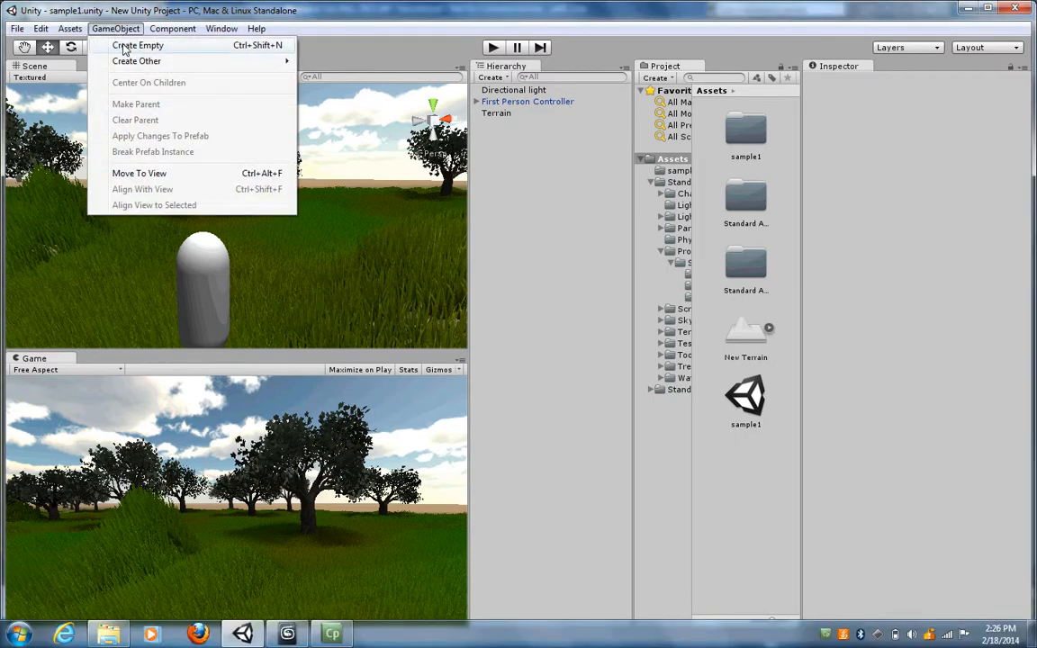
left_click(121, 45)
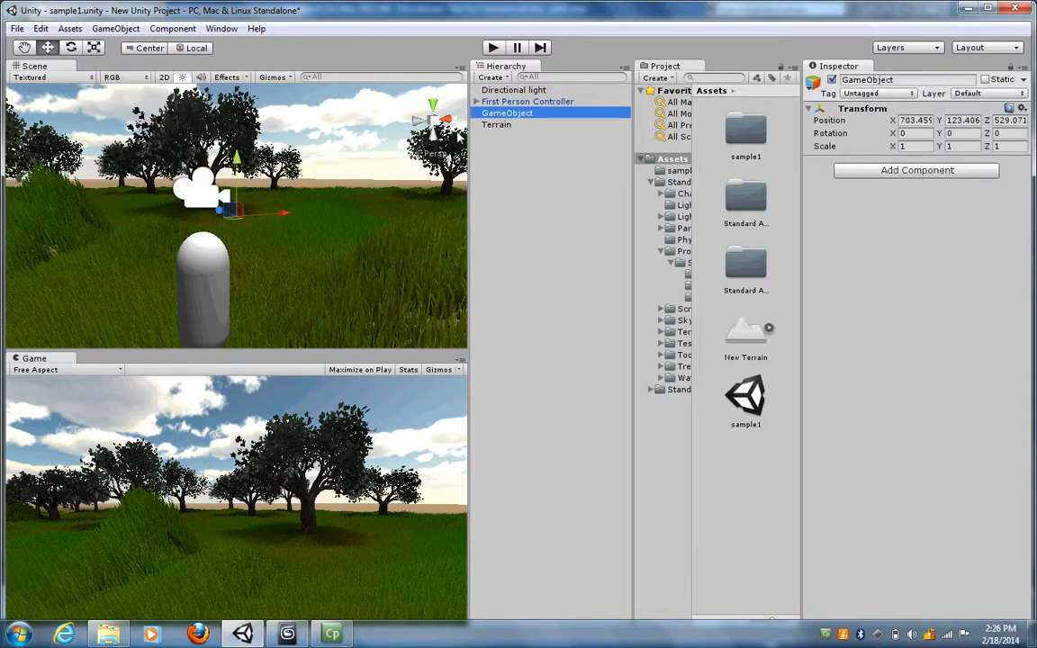
left_click(504, 116)
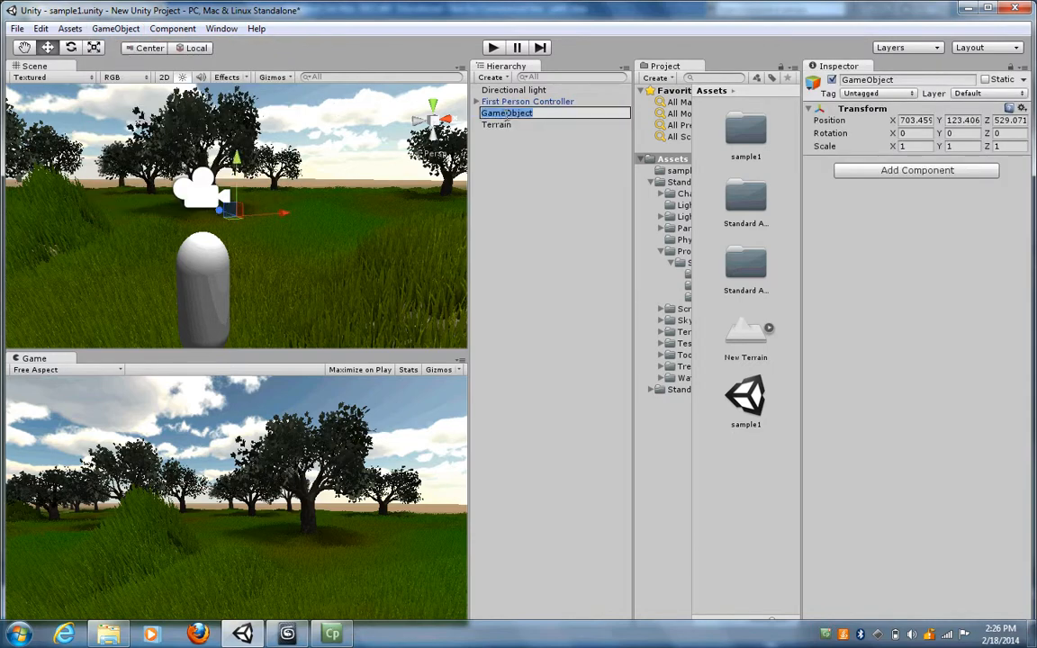
left_click_drag(505, 116, 474, 131)
type("je")
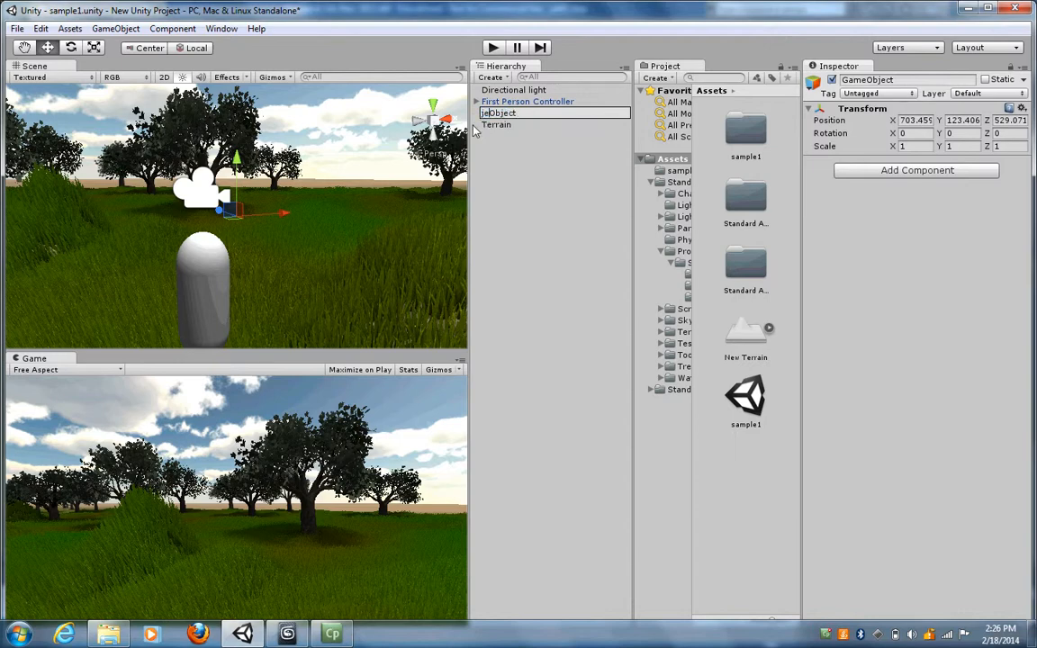
type("t")
left_click(532, 125)
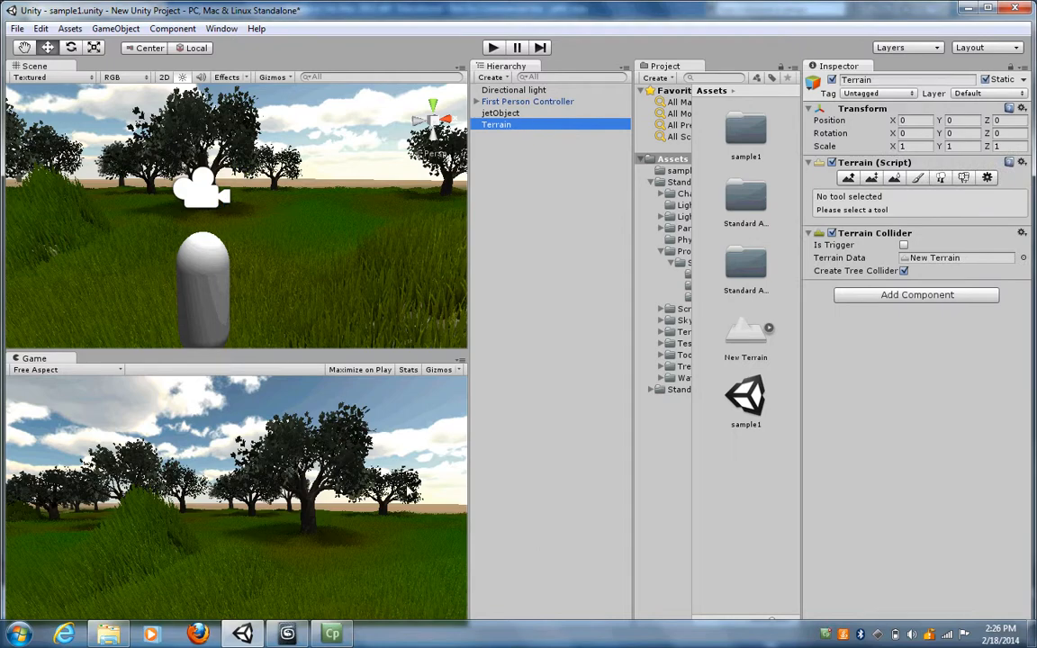
- Switch to 3ds Max and export the jet model to the Desktop as an FBX file named jetfbx, with the default export options
left_click(288, 634)
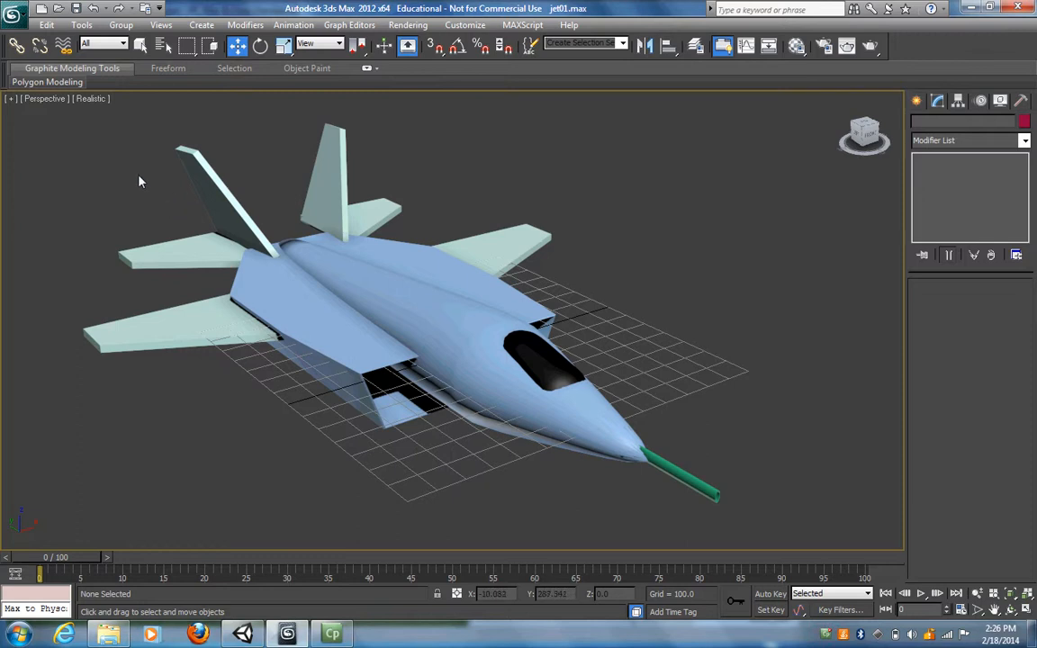
left_click(14, 18)
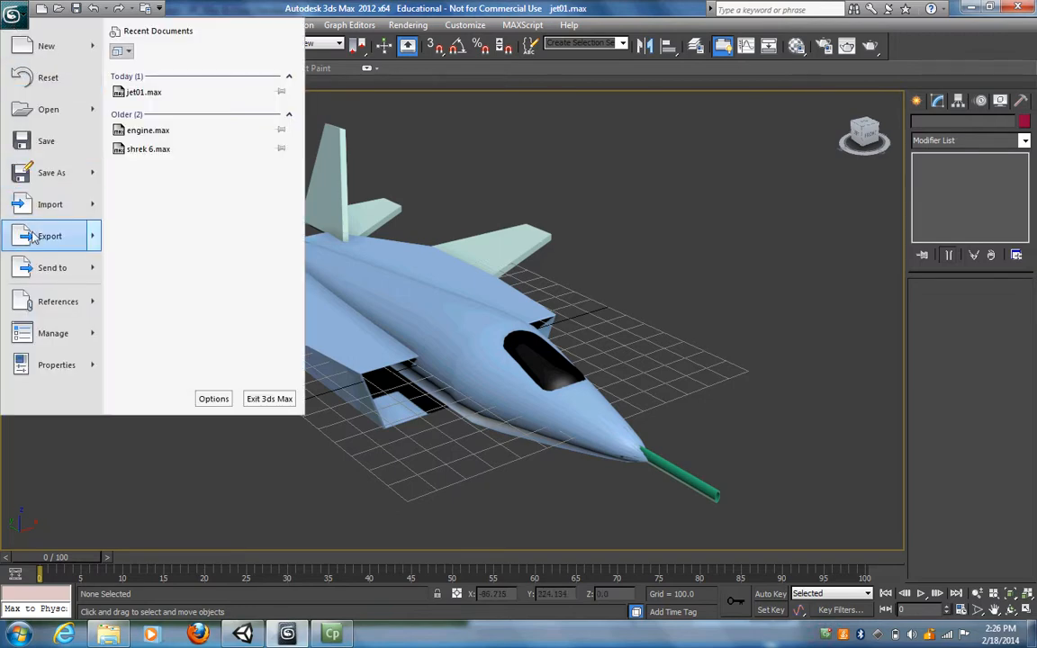
left_click(33, 236)
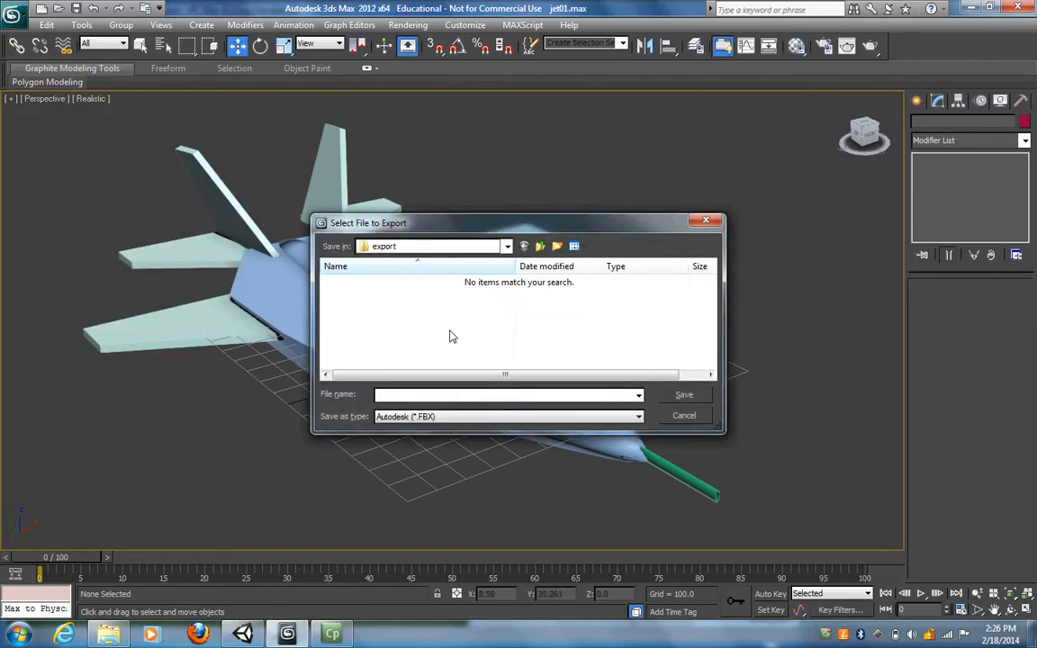
left_click(507, 247)
left_click(378, 275)
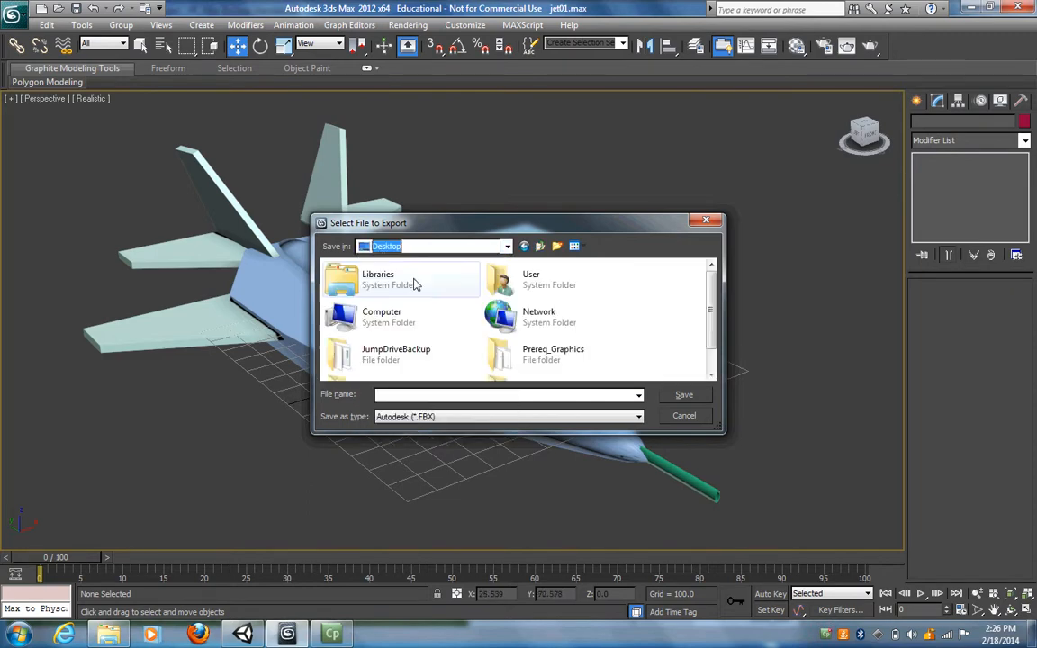
left_click(419, 394)
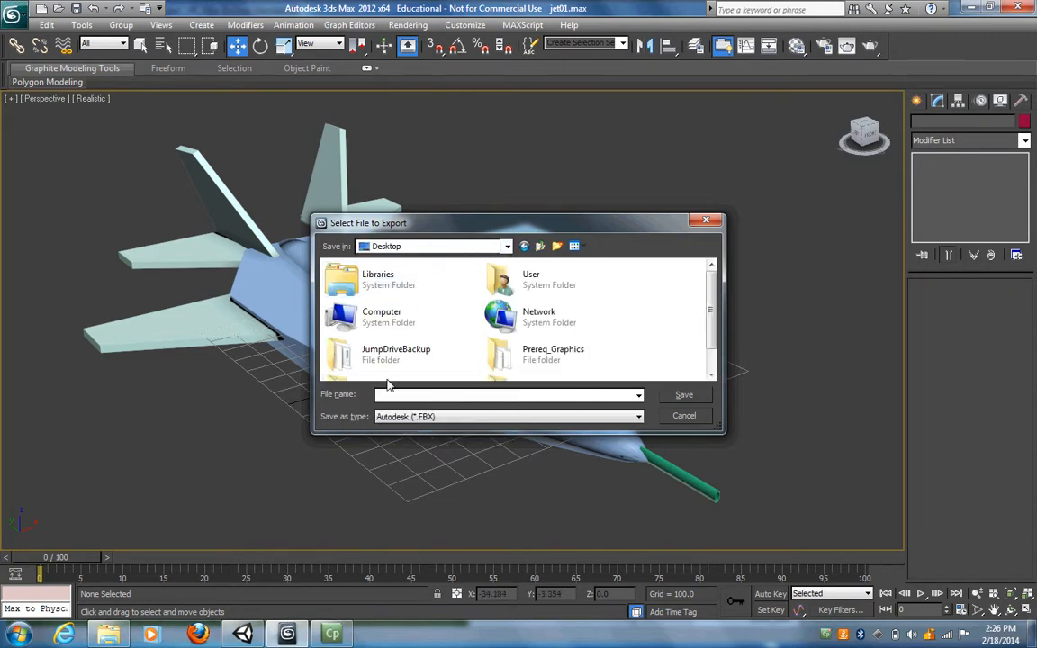
type("je")
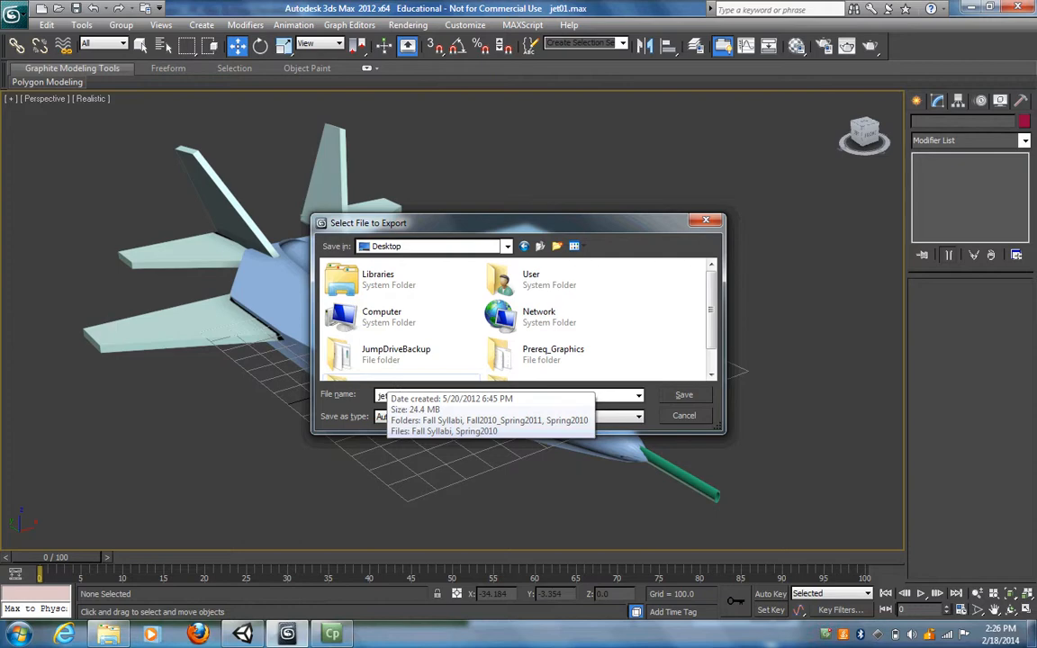
type("tfbx")
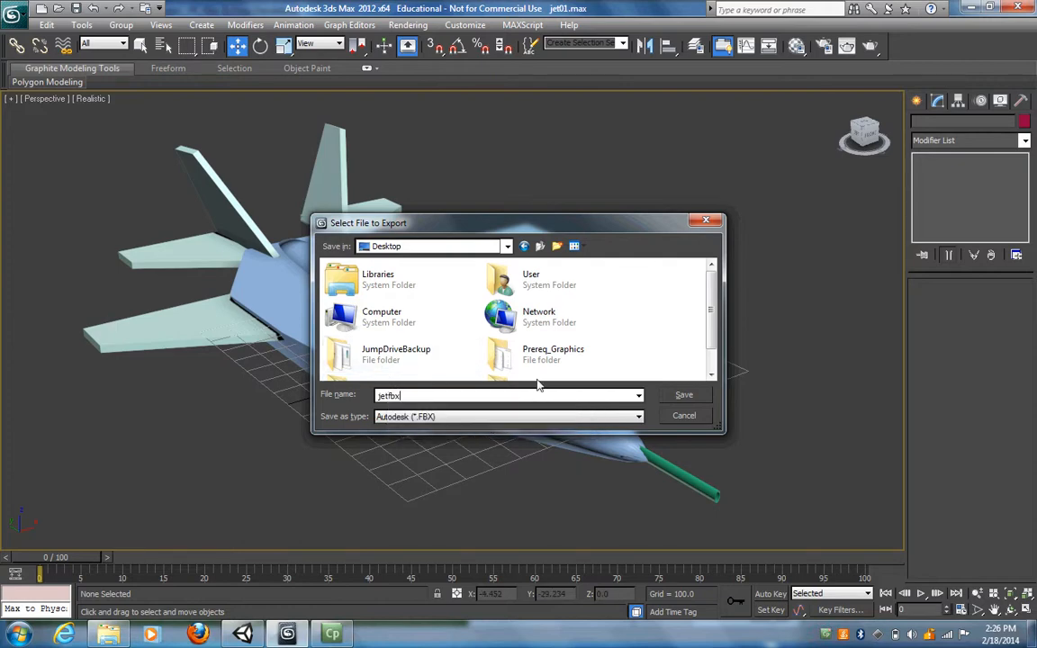
left_click(685, 398)
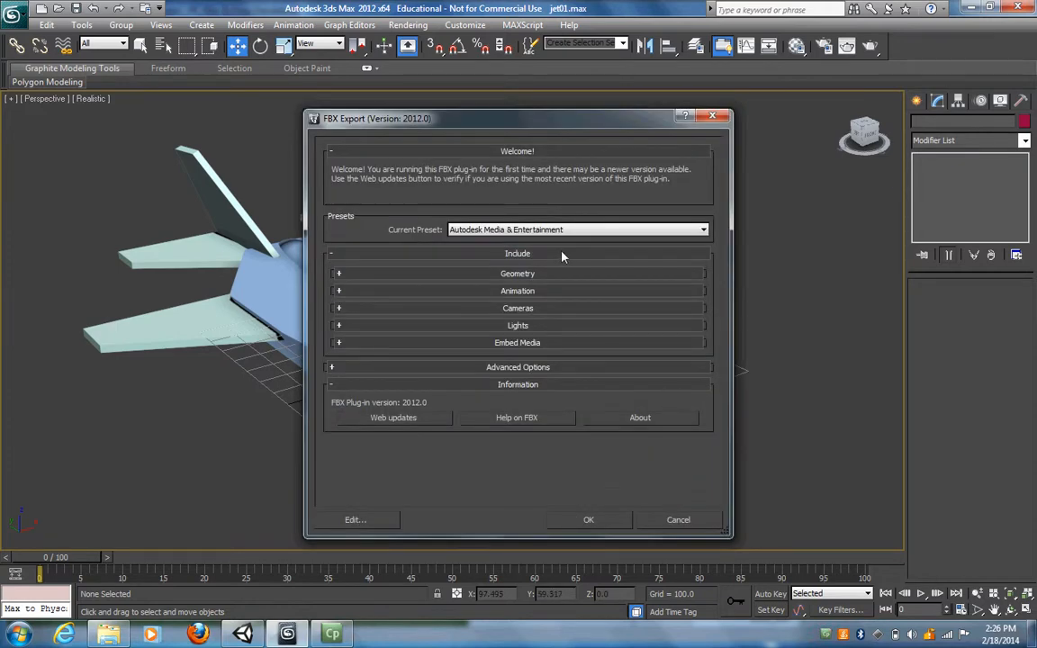
left_click(604, 524)
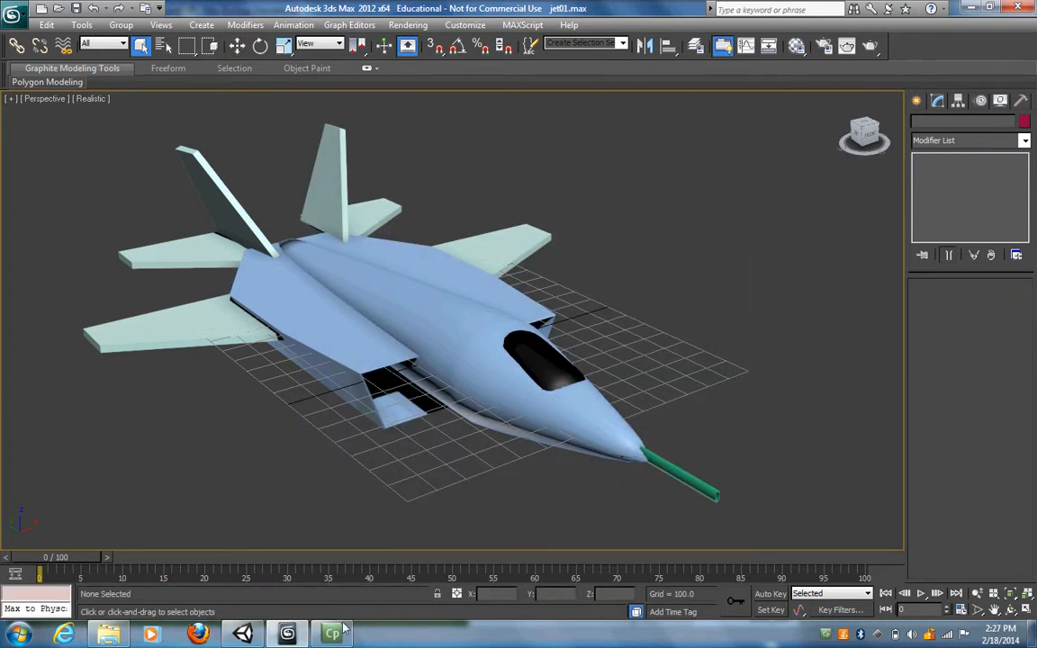
- Switch back to Unity and import the jetfbx file from the Desktop as a new asset
left_click(242, 633)
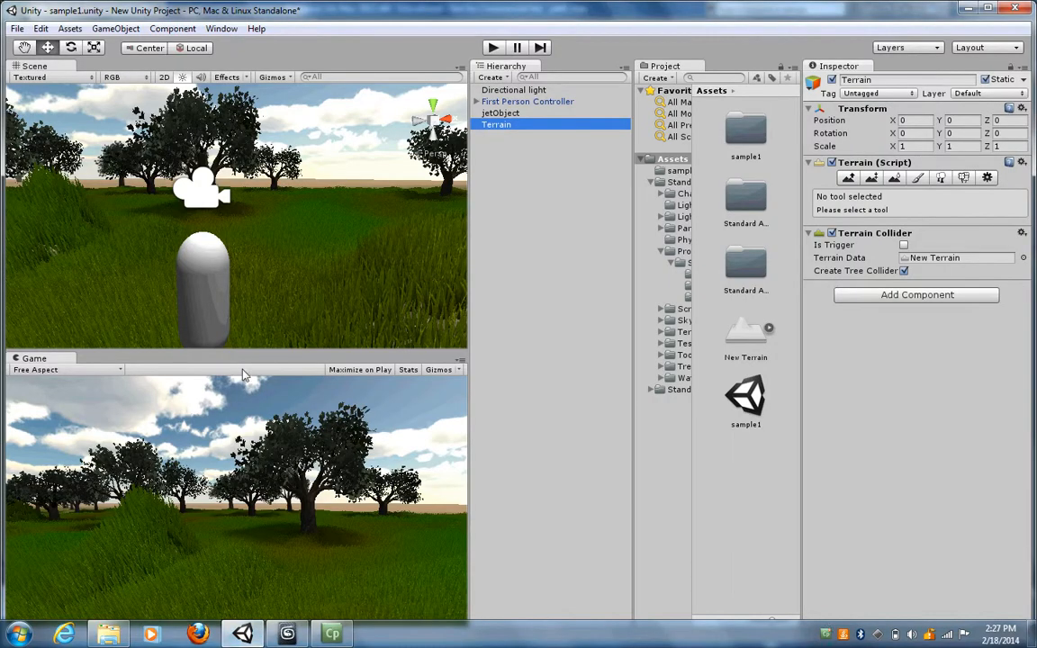
left_click(70, 29)
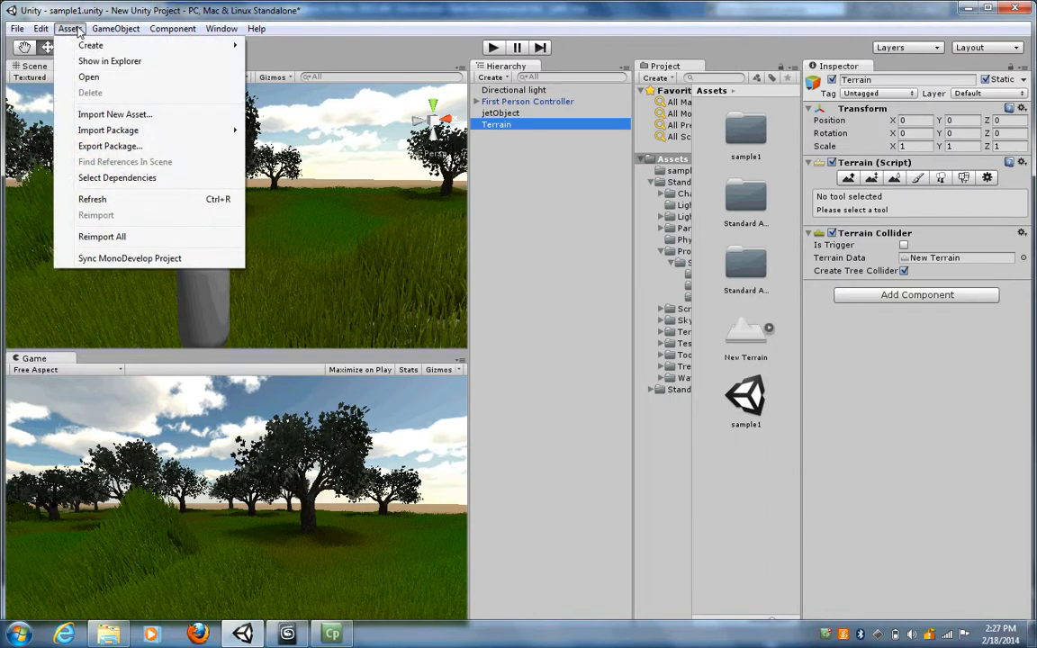
left_click(100, 121)
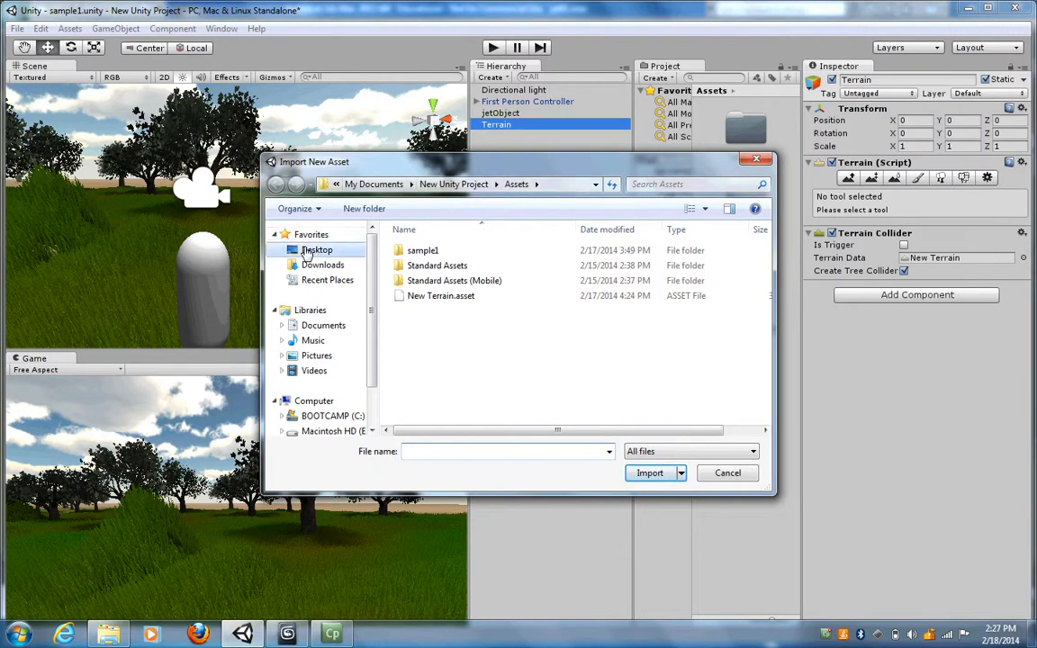
left_click(316, 251)
left_click_drag(767, 351, 767, 415)
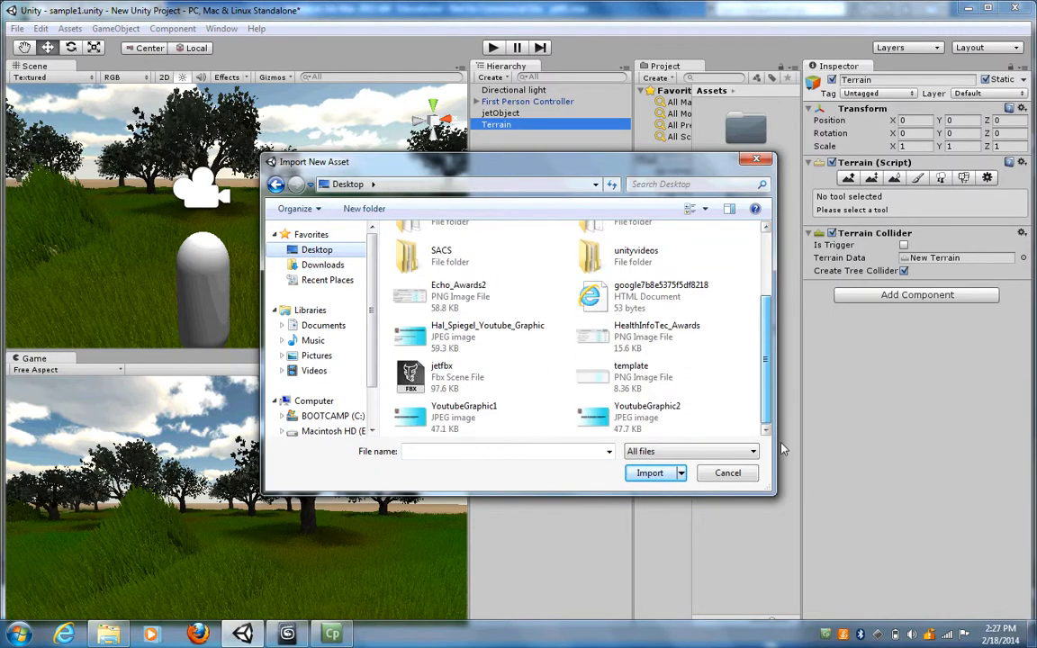
left_click(454, 378)
left_click(650, 472)
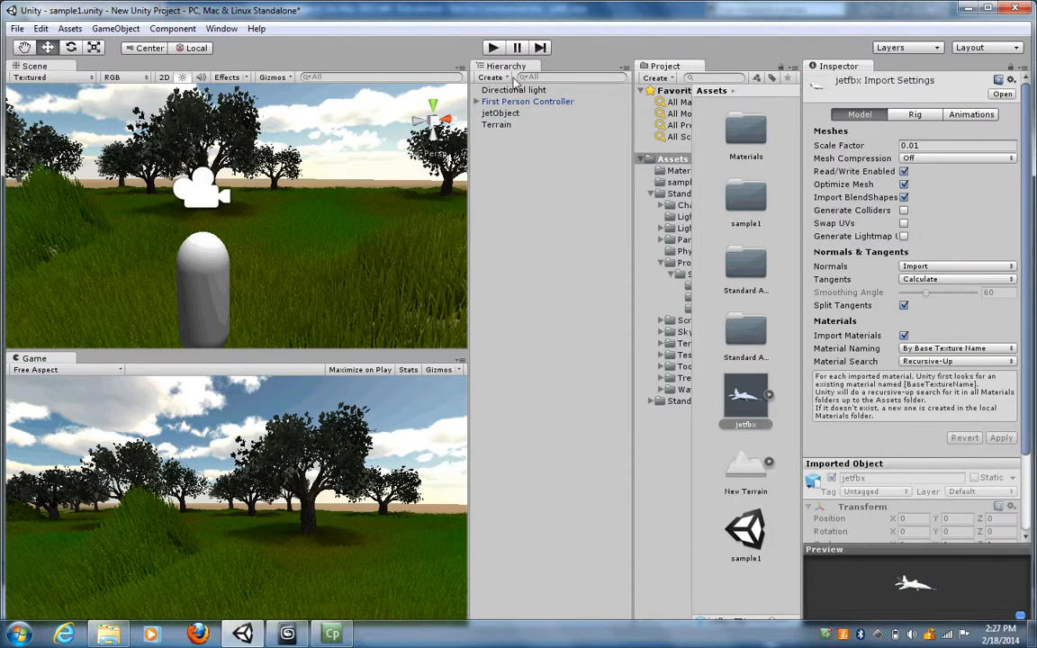
- Place the jetfbx model inside jetObject and rotate jetObject to about -25 degrees around Y
left_click(508, 116)
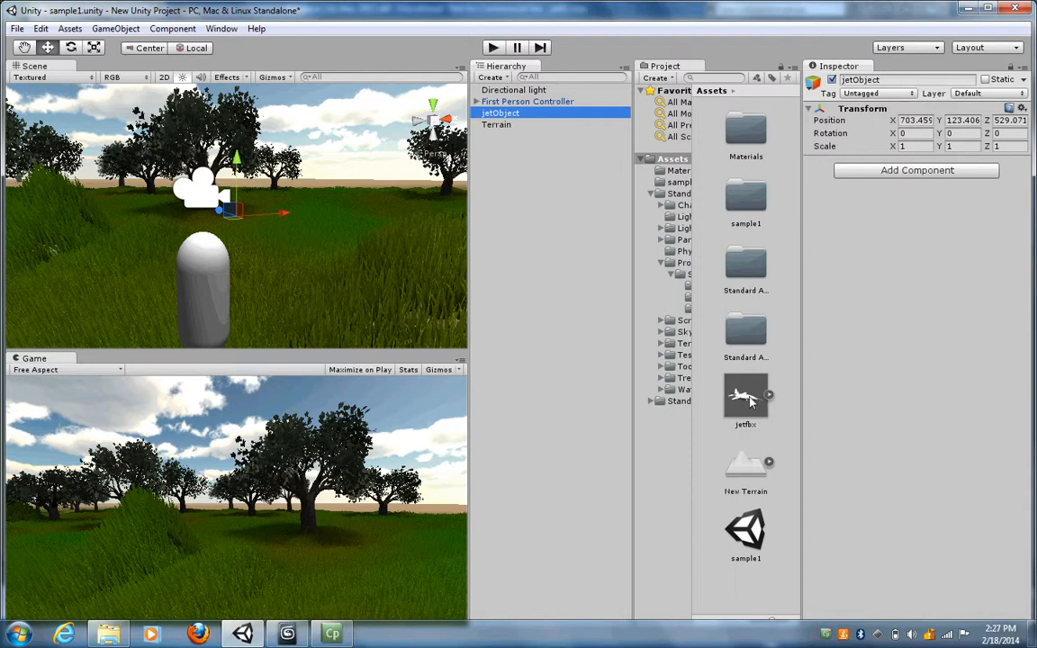
left_click_drag(752, 400, 511, 115)
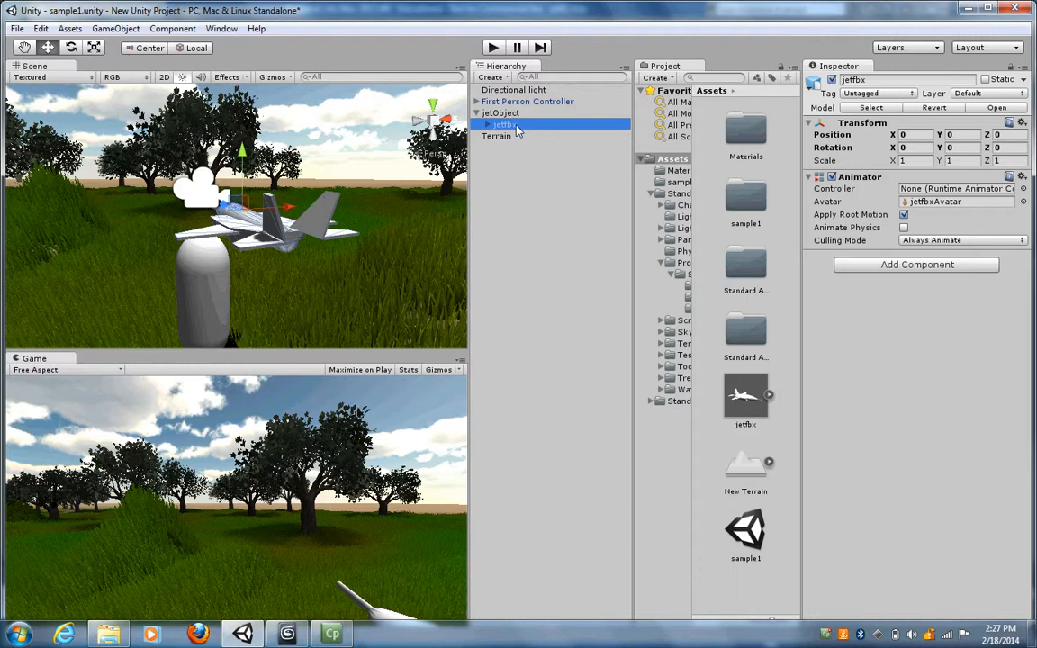
left_click(501, 113)
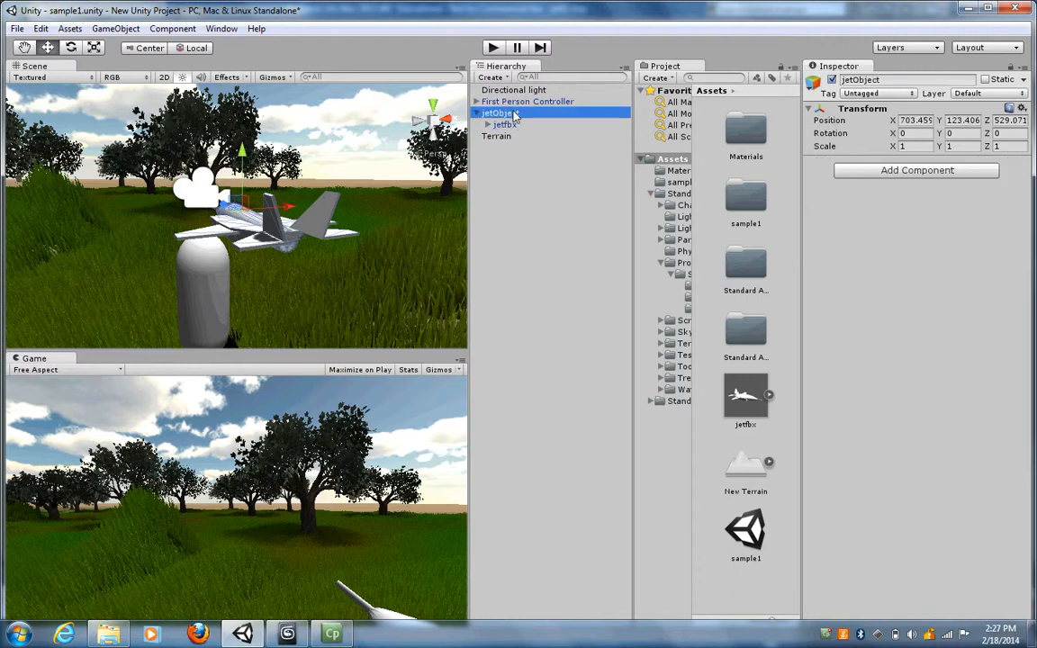
left_click(72, 47)
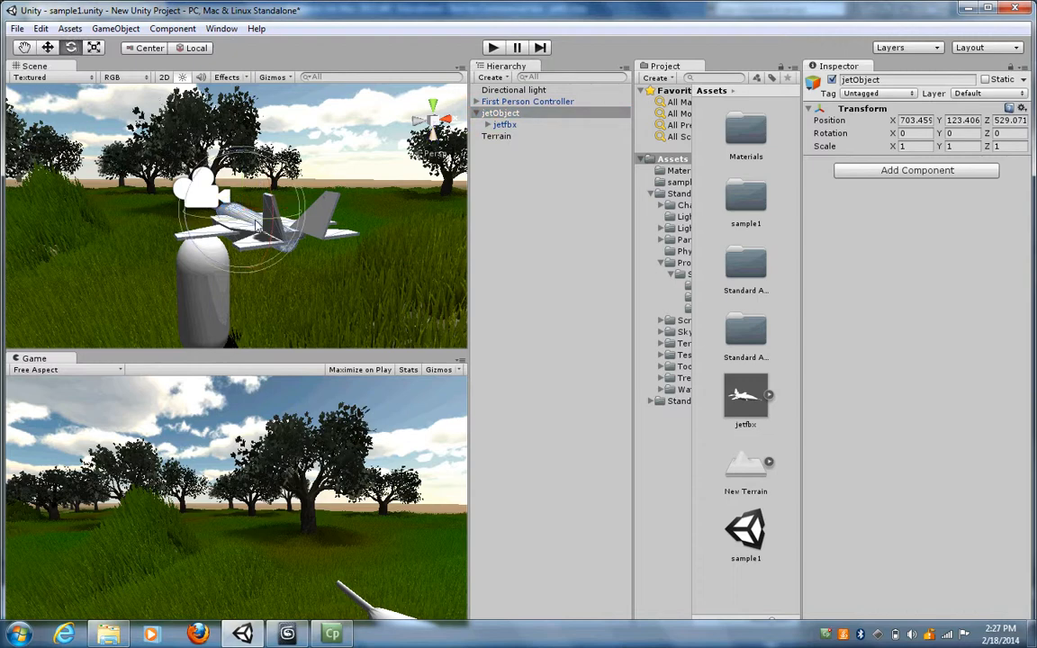
left_click_drag(257, 226, 307, 219)
- Try stretching jetObject along its X axis to a scale of about 1.41
left_click(93, 48)
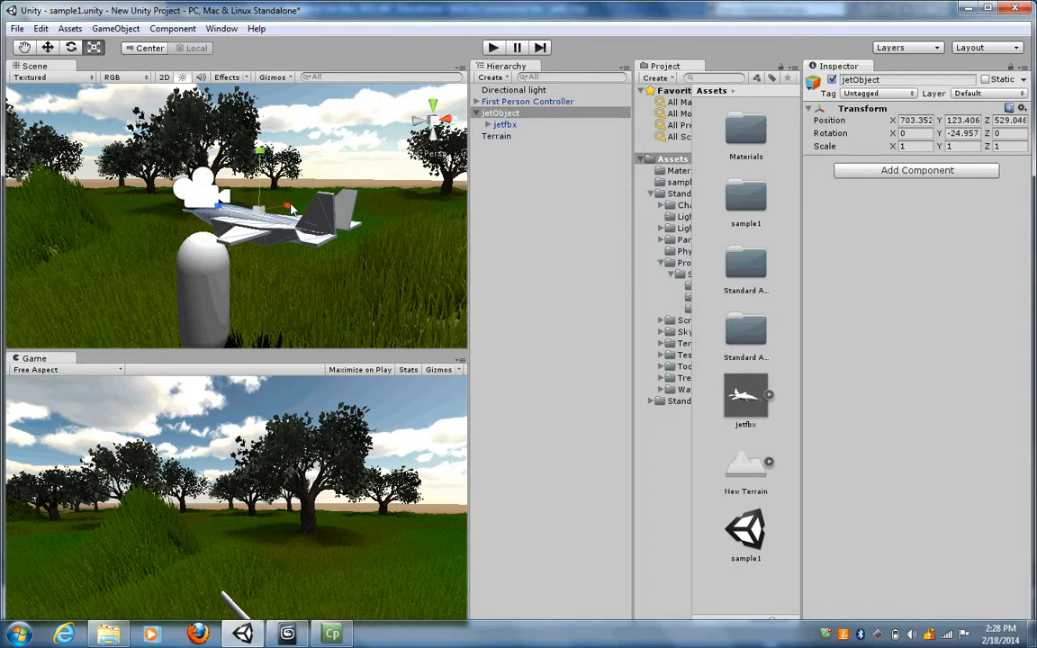
left_click_drag(291, 209, 310, 207)
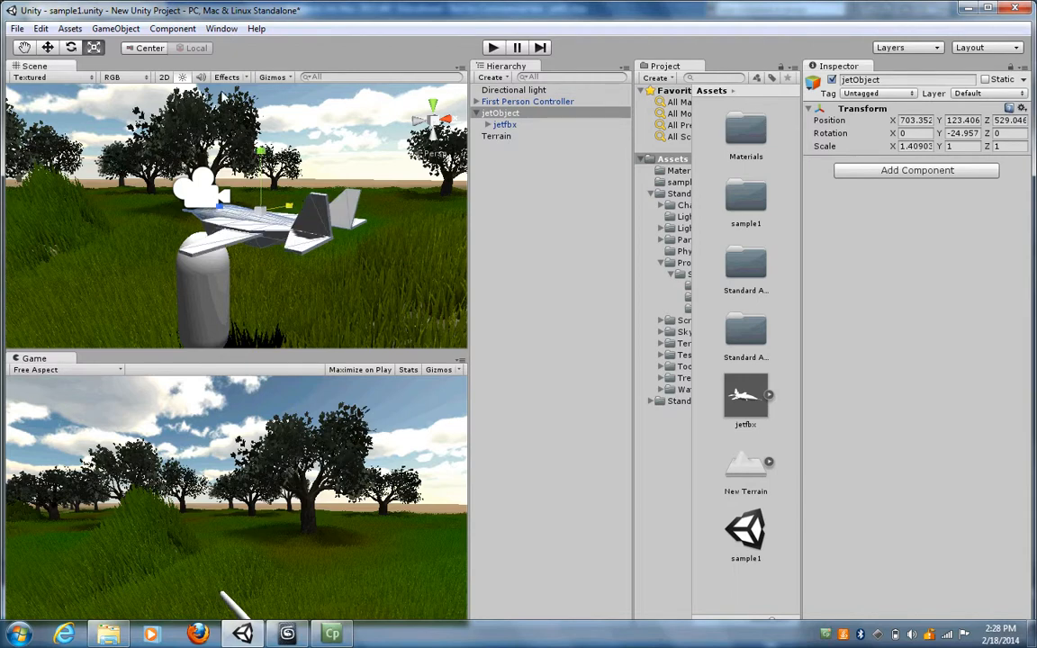
key("z")
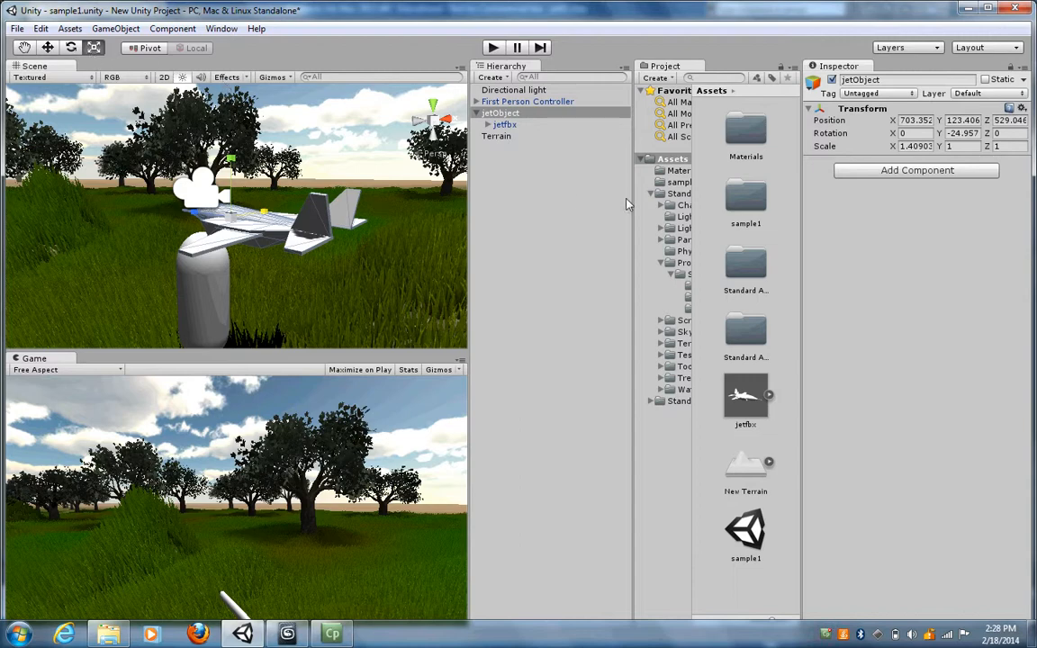
- Reset jetObject's X scale to 1
left_click(499, 114)
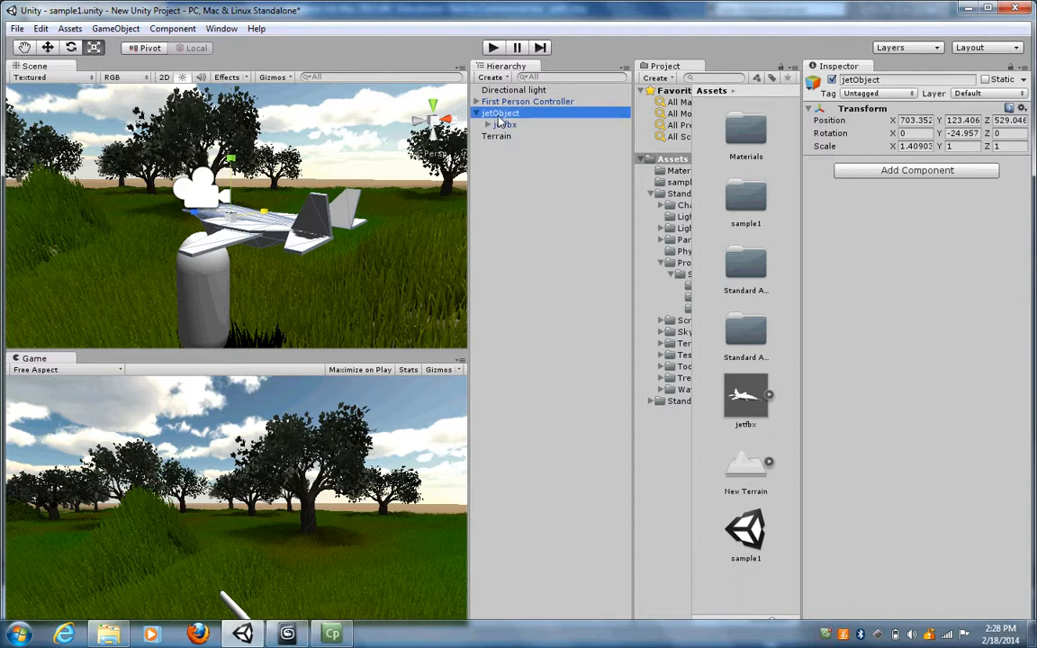
left_click(901, 147)
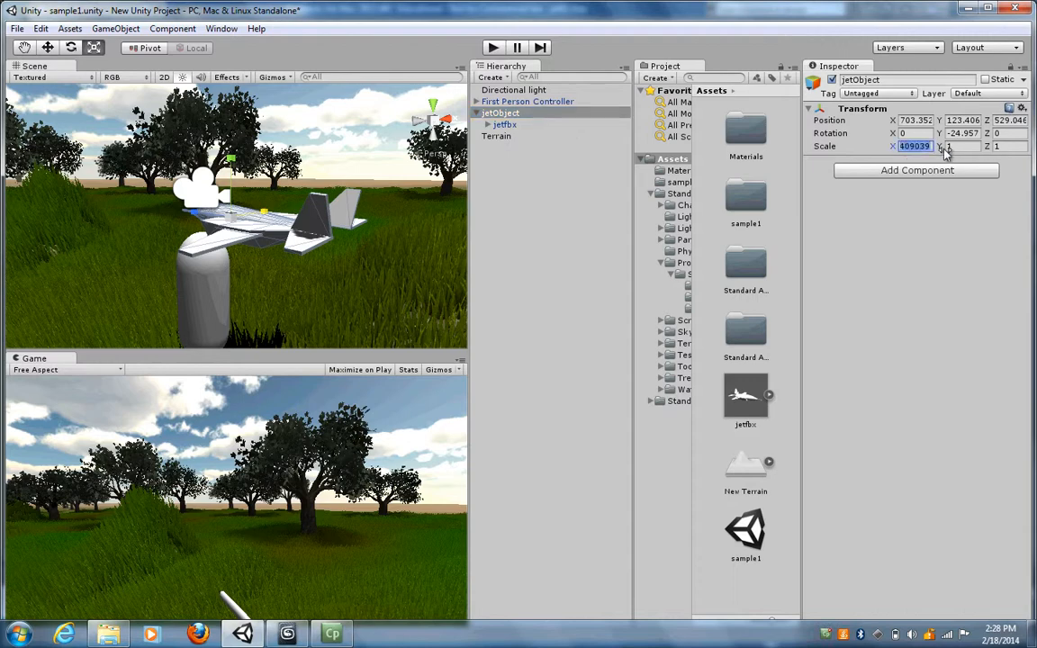
type("1")
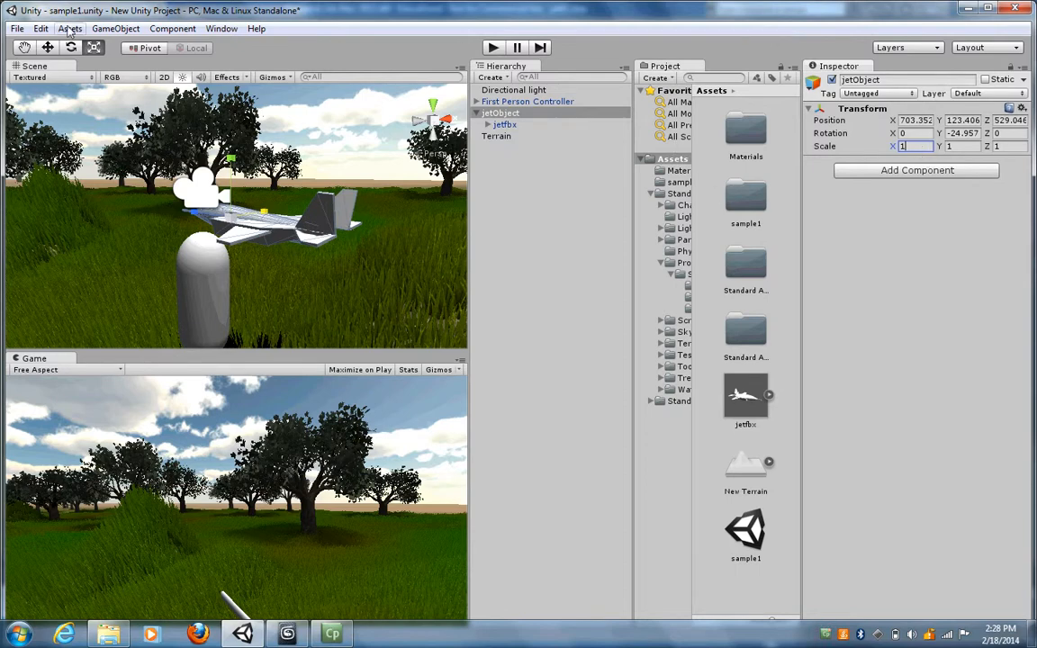
- Move jetObject across the terrain to about X 715.3, Y 122.8, Z 516.4
left_click(48, 47)
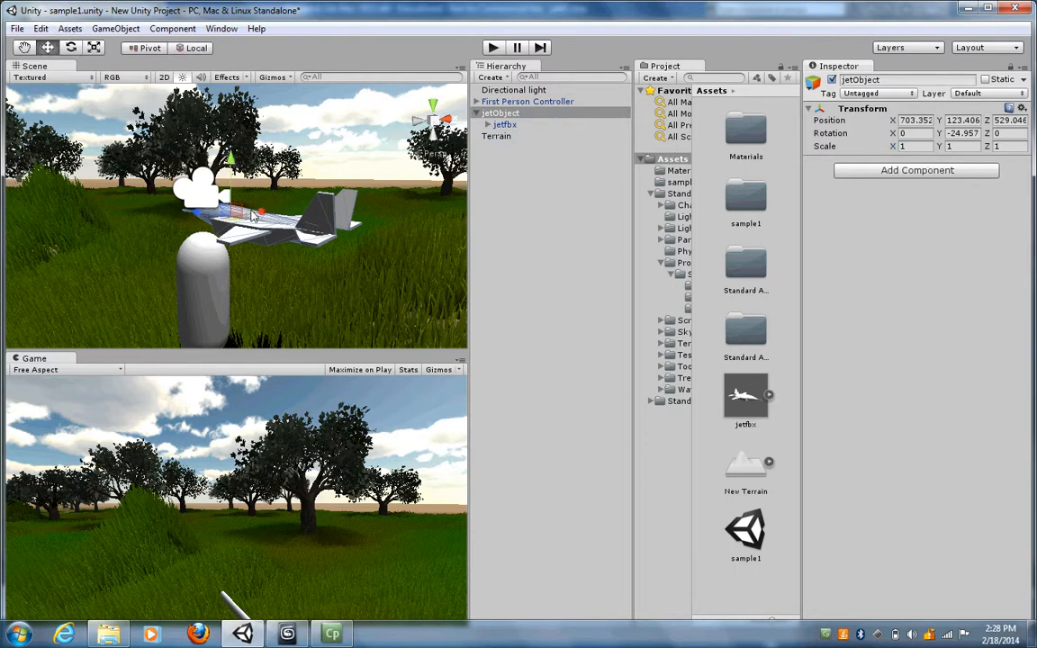
left_click_drag(264, 213, 375, 175)
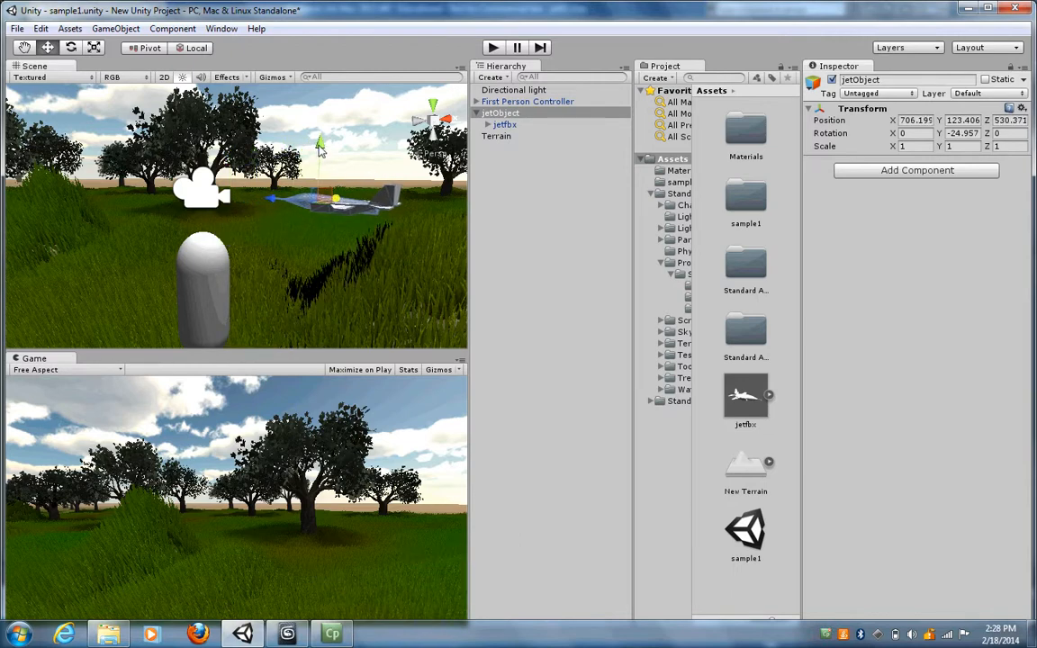
left_click_drag(322, 153, 323, 172)
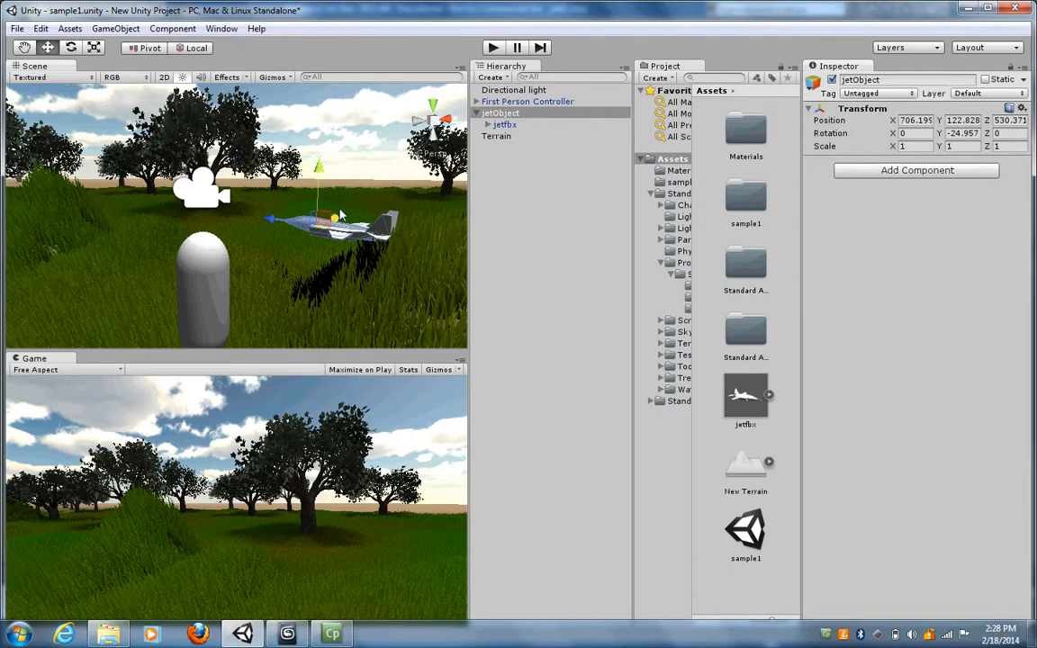
left_click_drag(339, 210, 366, 197)
left_click_drag(299, 212, 829, 150)
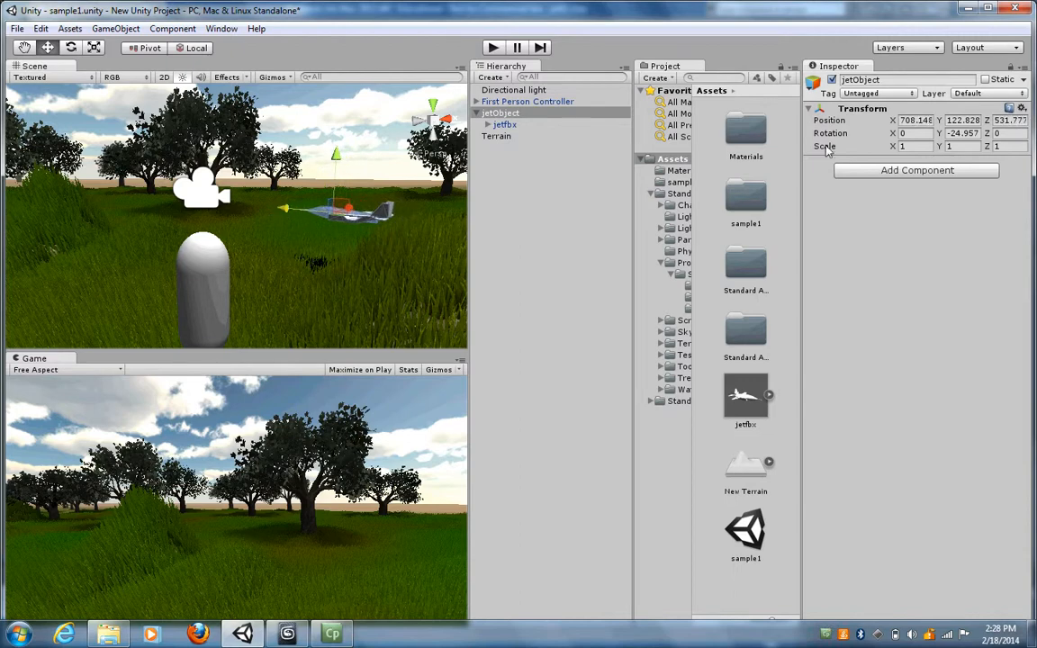
- Set jetObject's scale to 3 on the X, Y and Z axes
left_click_drag(921, 148, 892, 153)
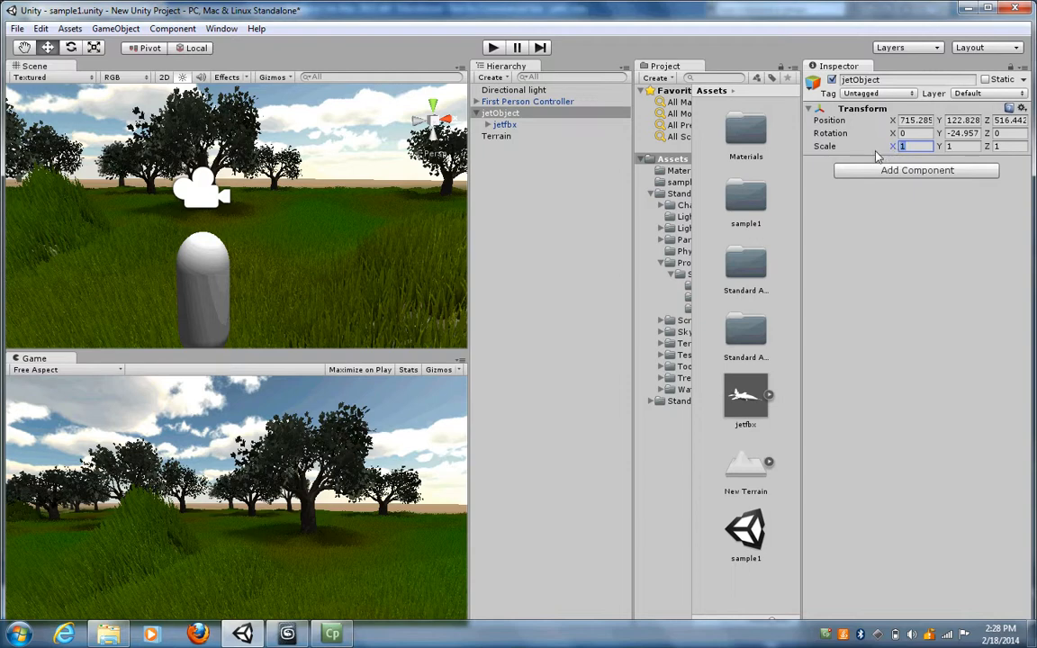
type("3")
left_click(956, 146)
type("3")
left_click_drag(1008, 146, 978, 150)
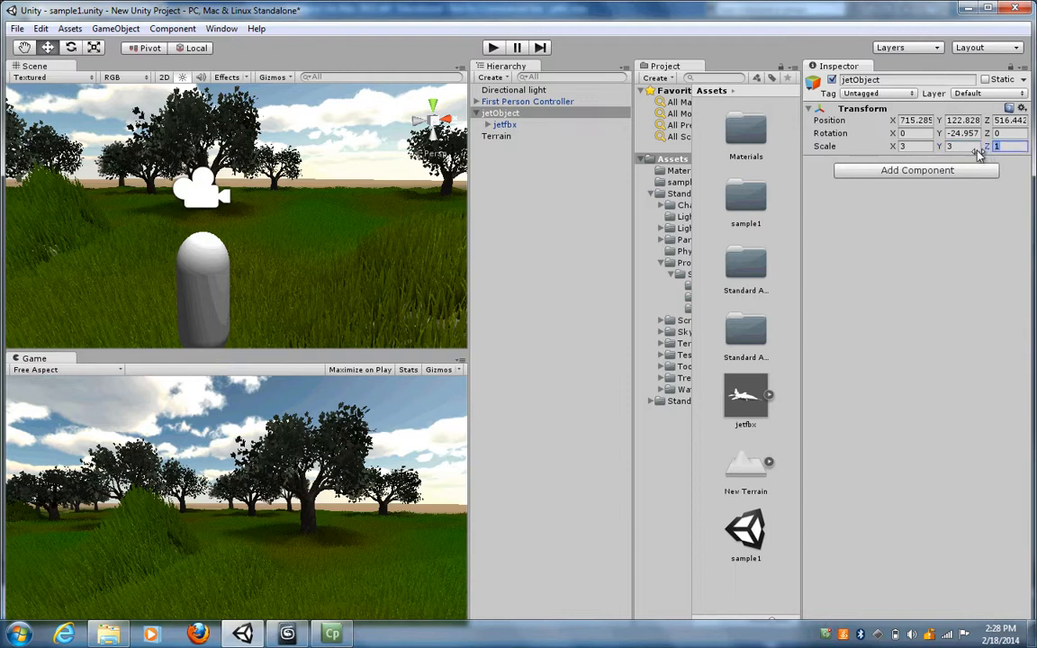
type("3")
- Frame jetObject in the Scene view and examine its placement among the trees from farther away
left_click(510, 126)
left_click(505, 114)
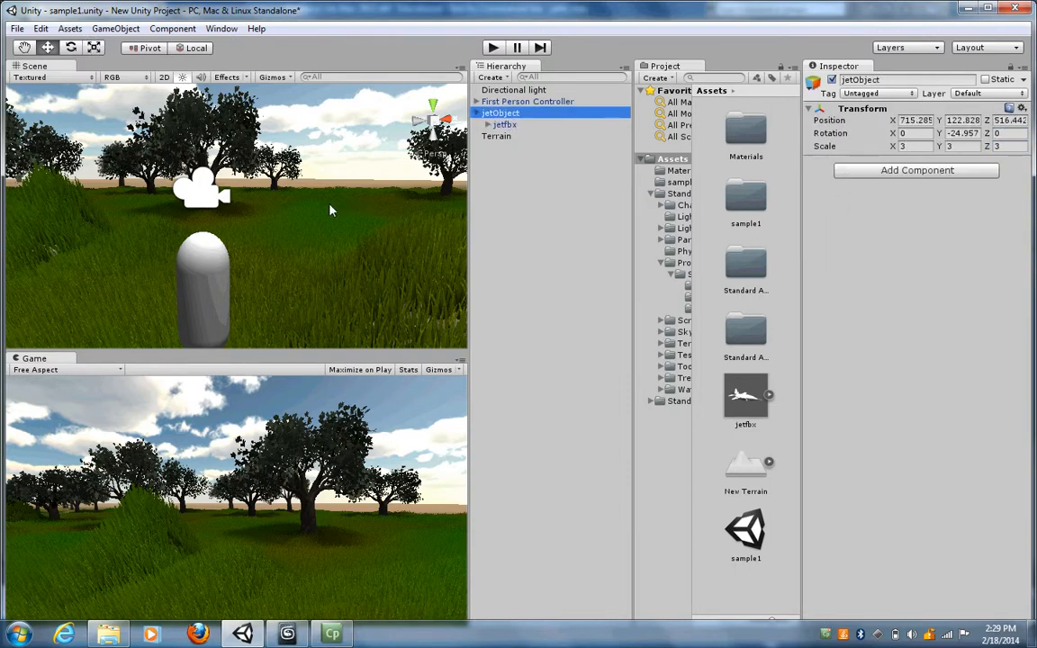
key("f")
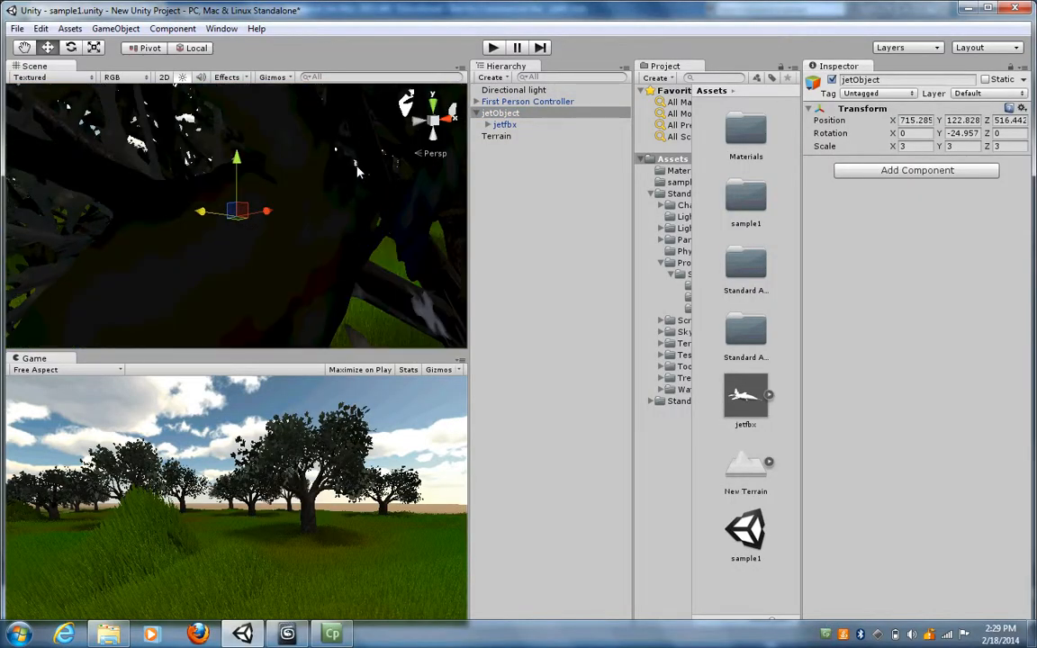
scroll(324, 189, "down", 3)
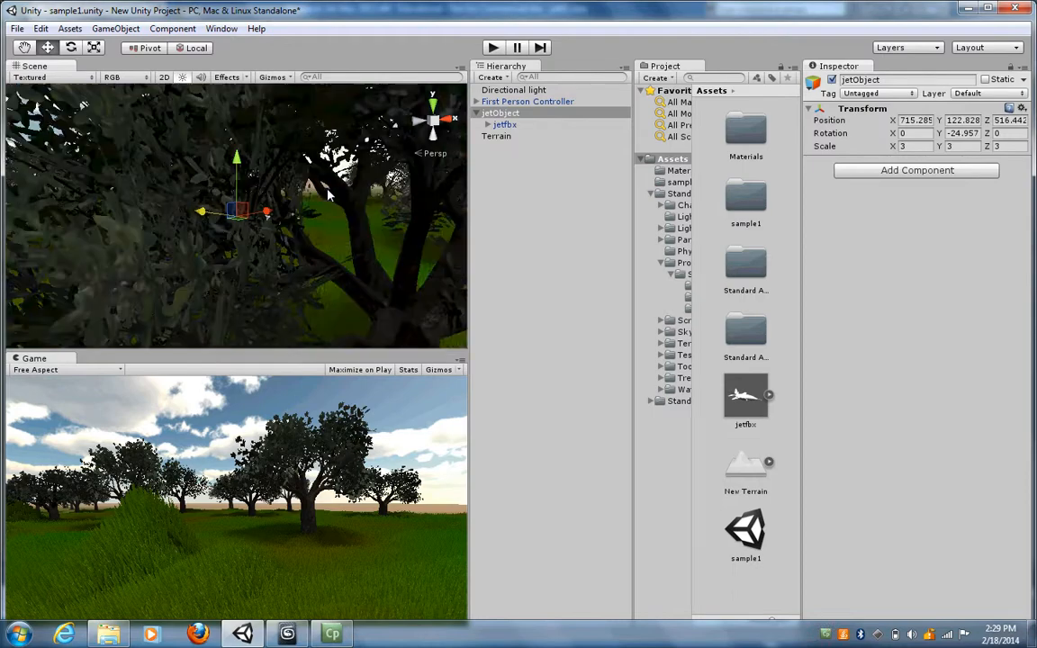
scroll(331, 194, "down", 3)
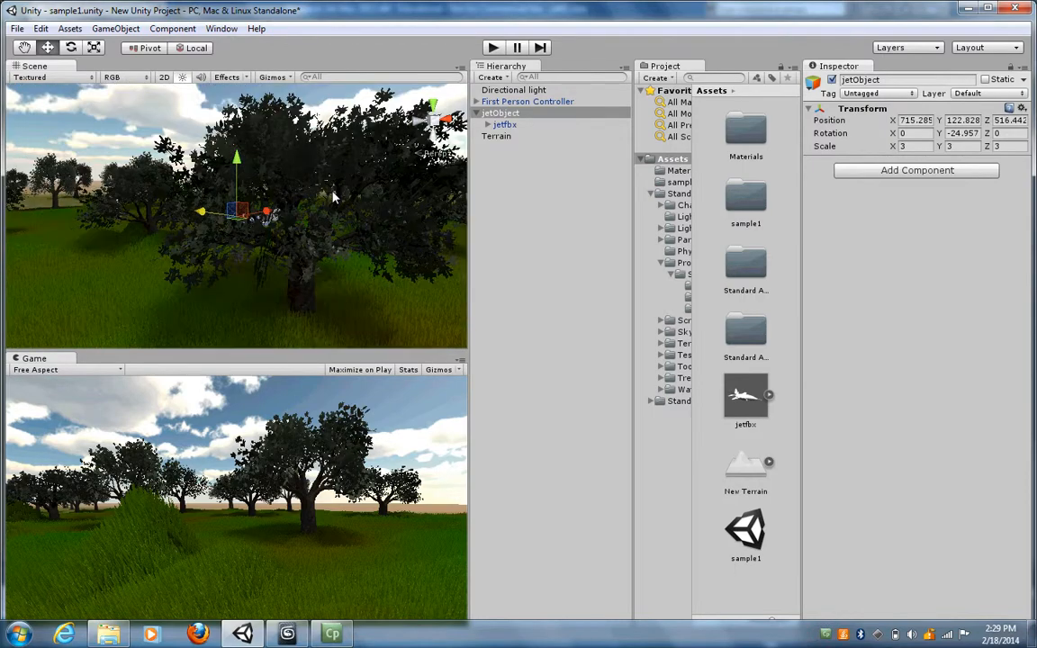
scroll(333, 196, "down", 2)
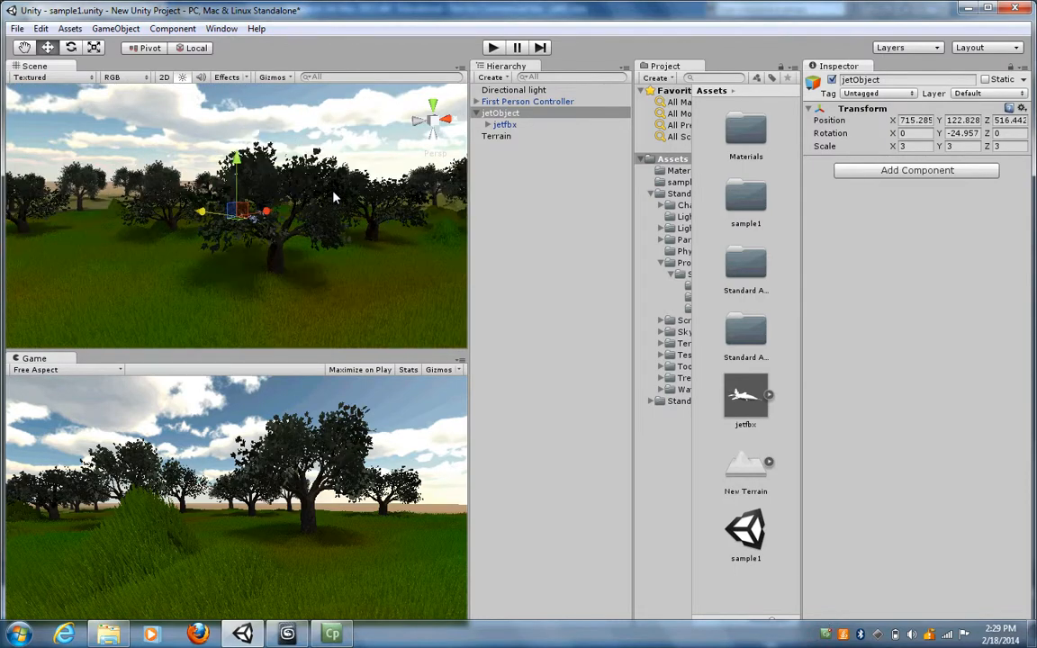
left_click_drag(333, 196, 390, 198, "alt")
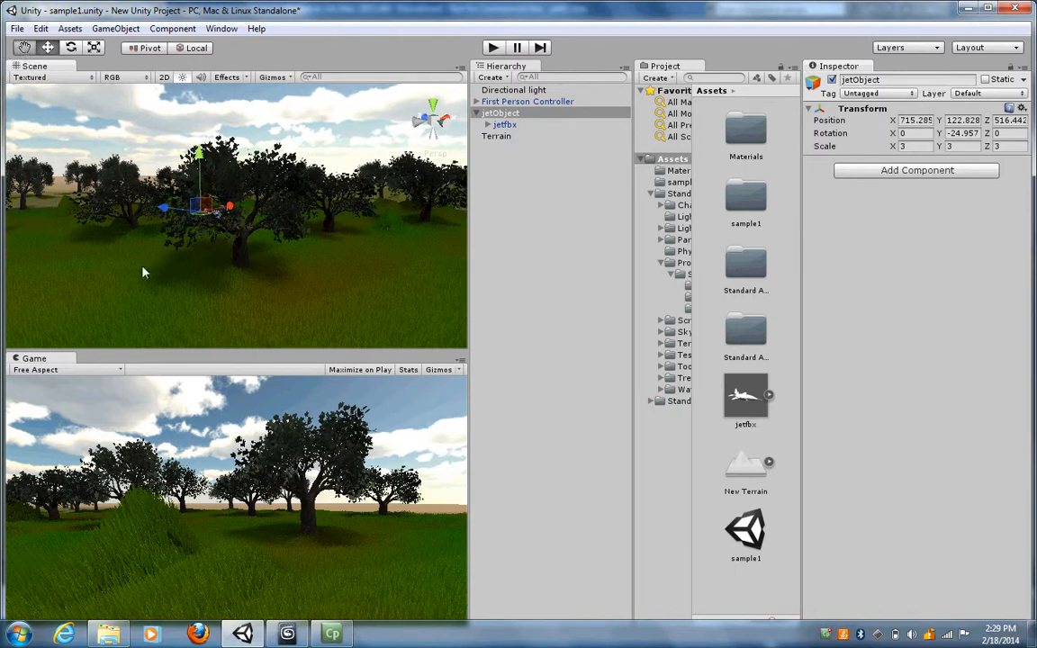
key("r")
left_click_drag(127, 254, 263, 259)
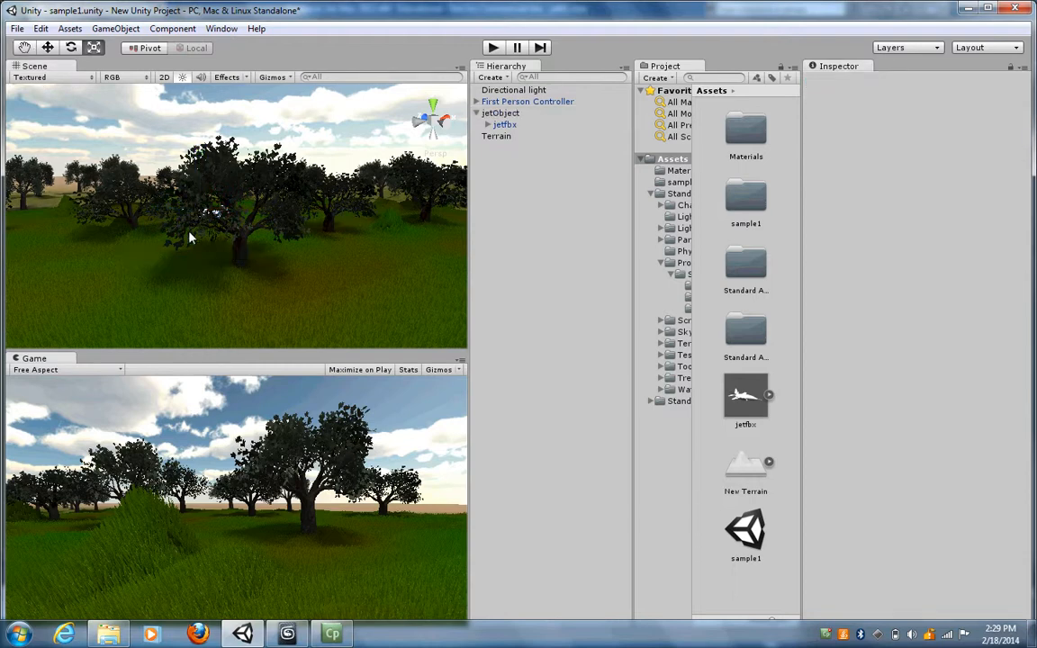
left_click(24, 48)
left_click_drag(137, 225, 206, 311)
- Move jetObject clear of the nearby trees to about X 718.9, Z 518.1
left_click(500, 115)
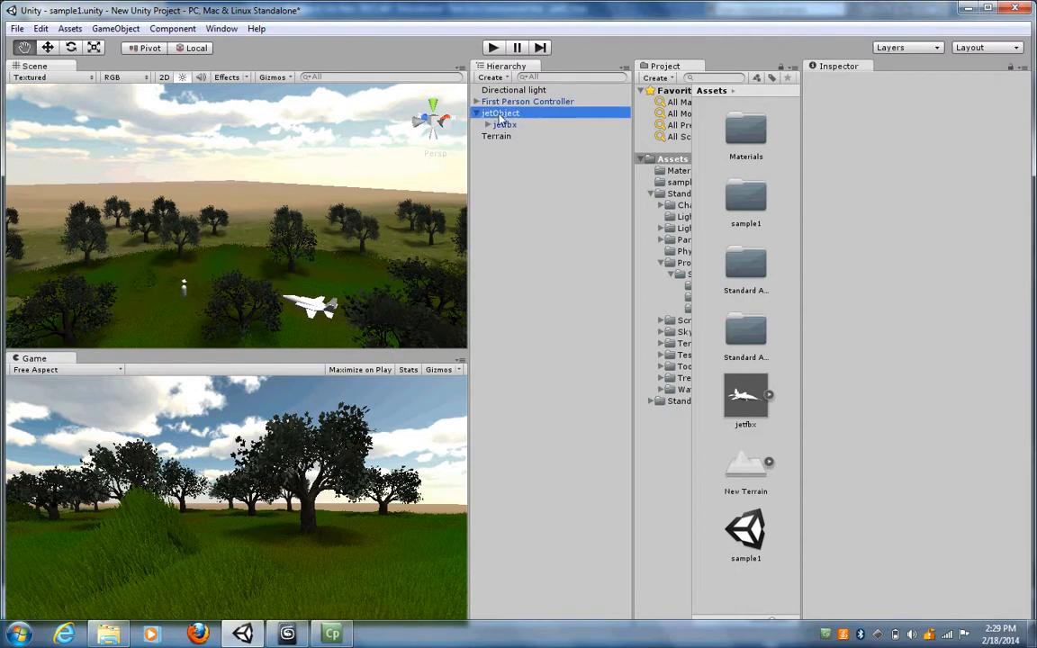
left_click(48, 47)
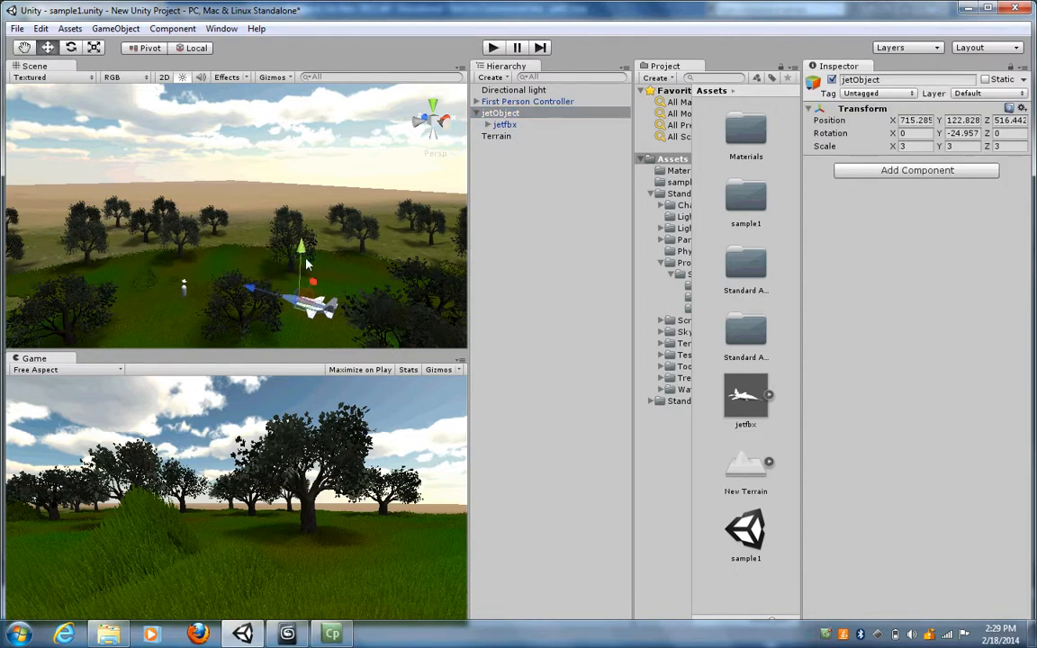
left_click_drag(309, 280, 322, 273)
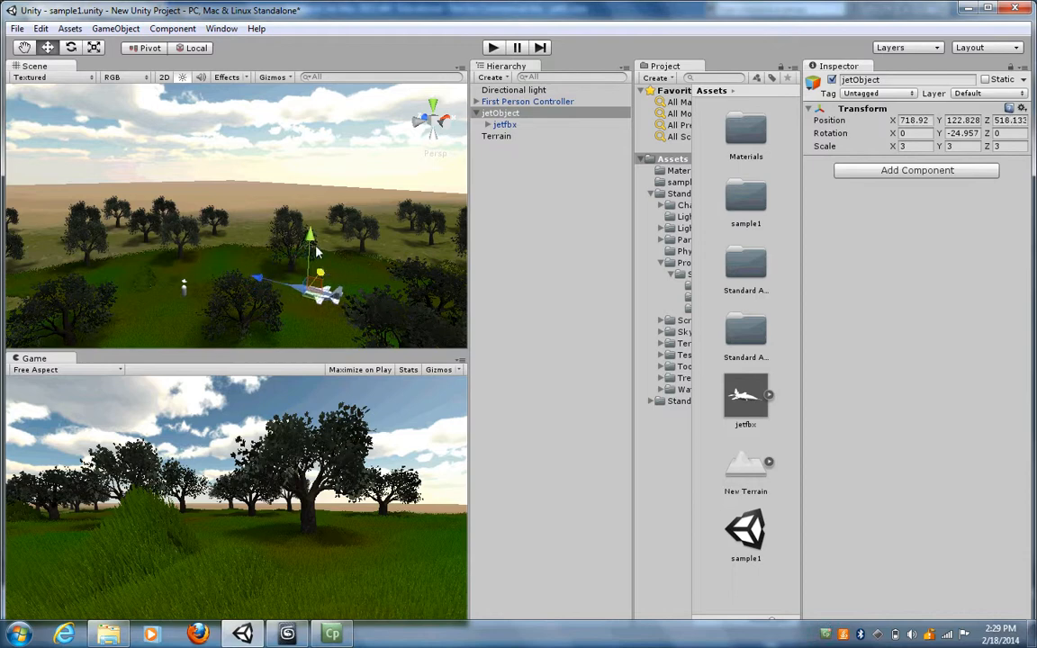
- Run the scene and walk the First Person Controller across the terrain to the jet to inspect it in the game
left_click(493, 49)
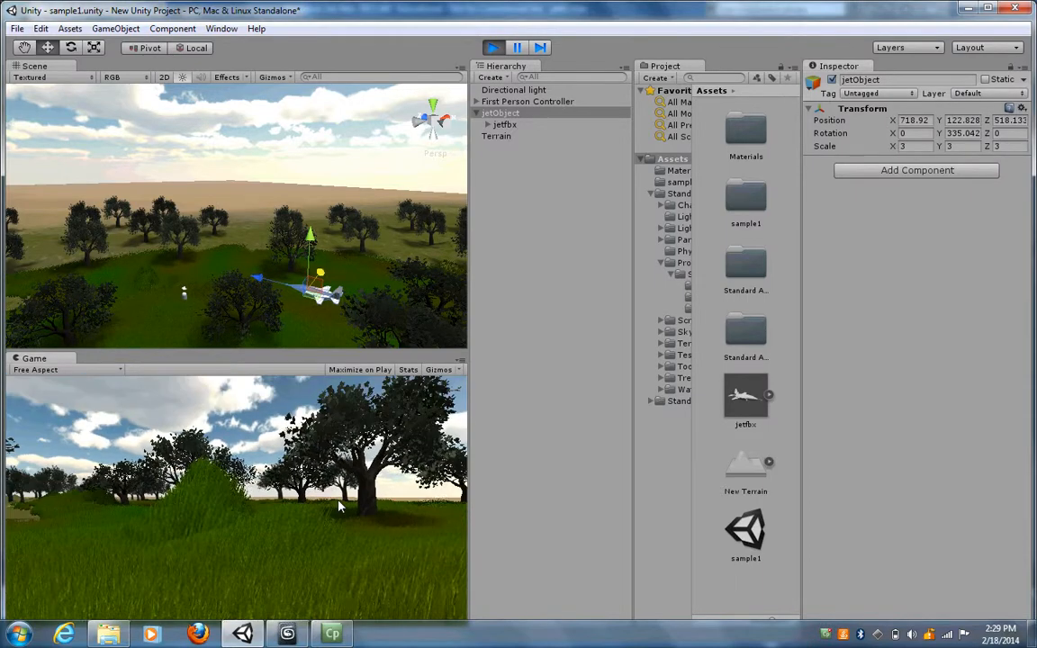
key("w")
key("w")
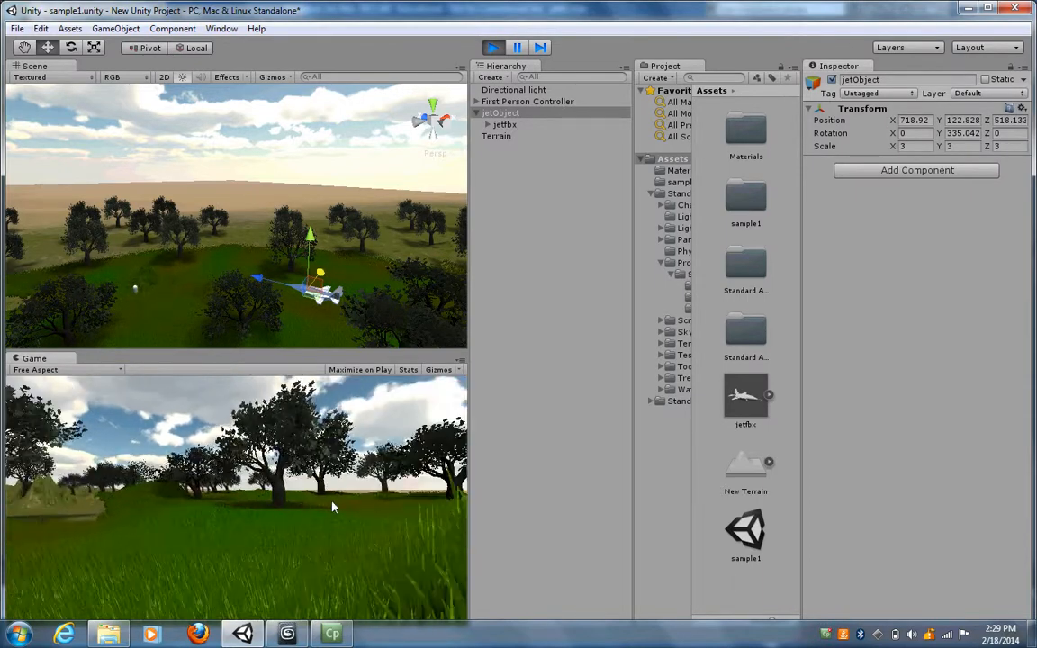
key("w")
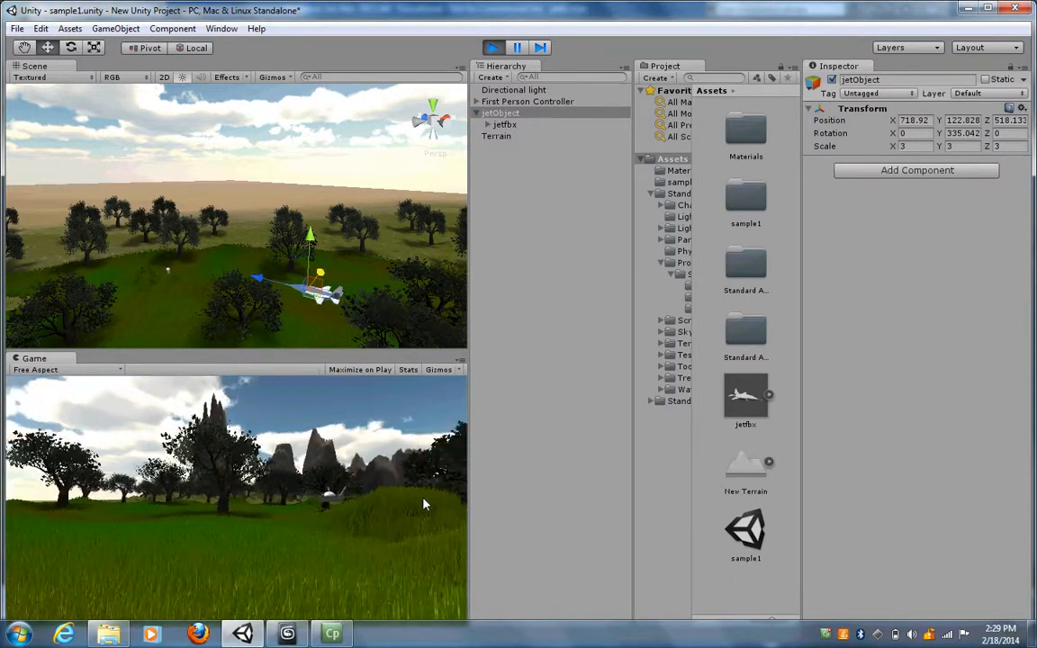
key("w")
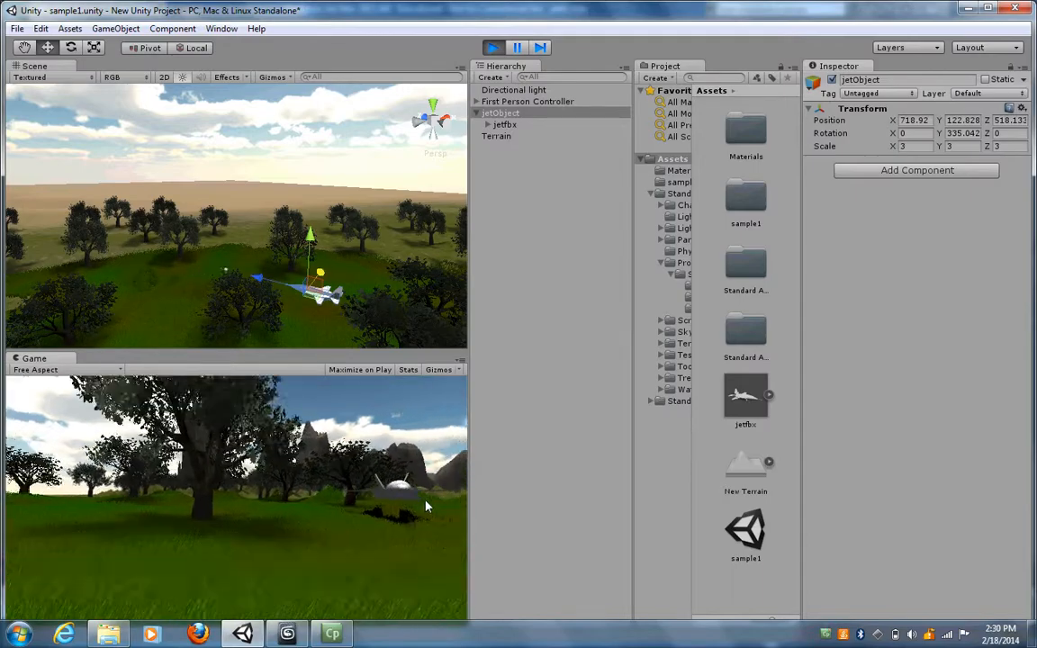
key("w")
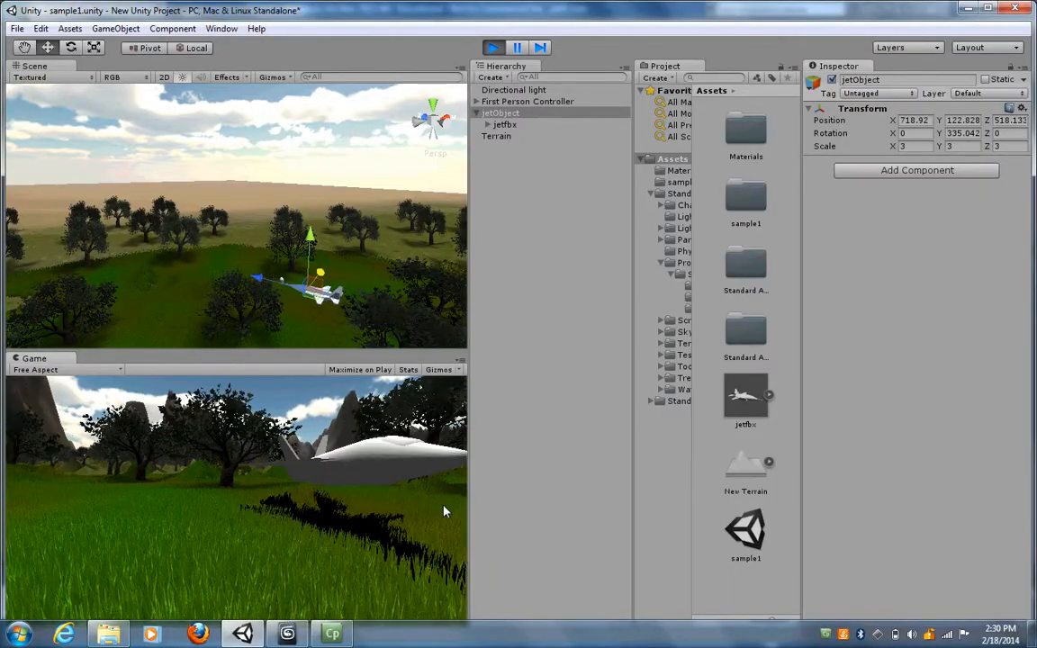